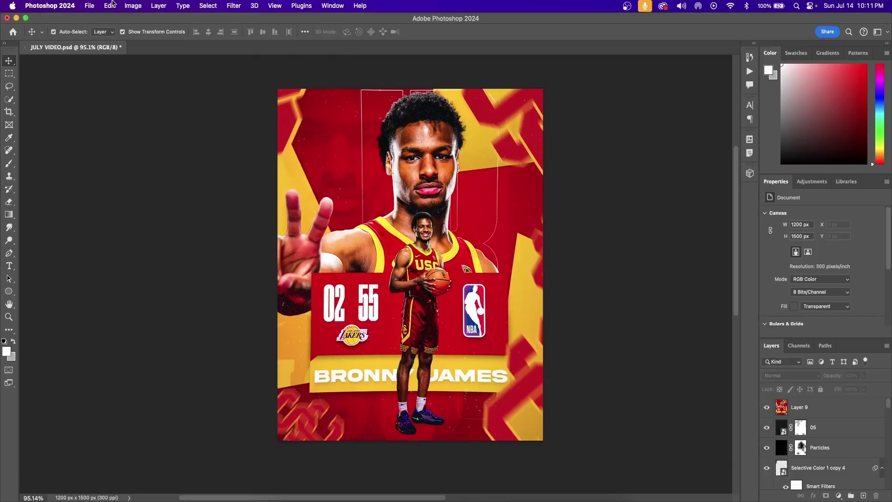
Create a 1200 x 1500 px, 300 ppi RGB document with white background and unlock its background layer
{"action": "left_click", "coordinate": [90, 6]}
{"action": "left_click", "coordinate": [97, 18]}
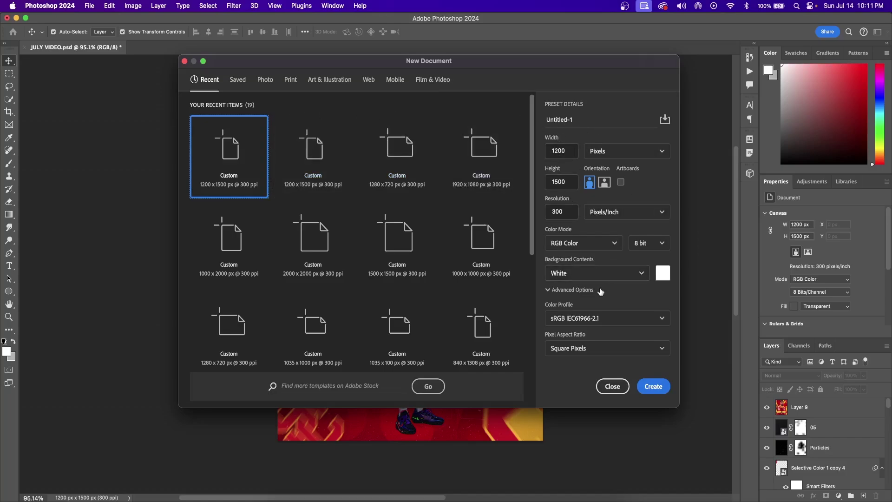
{"action": "left_click", "coordinate": [664, 392]}
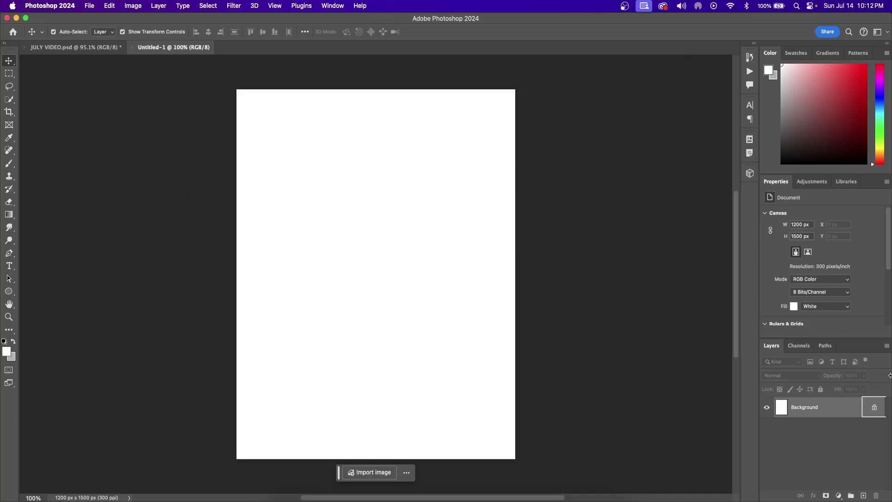
{"action": "left_click", "coordinate": [874, 409]}
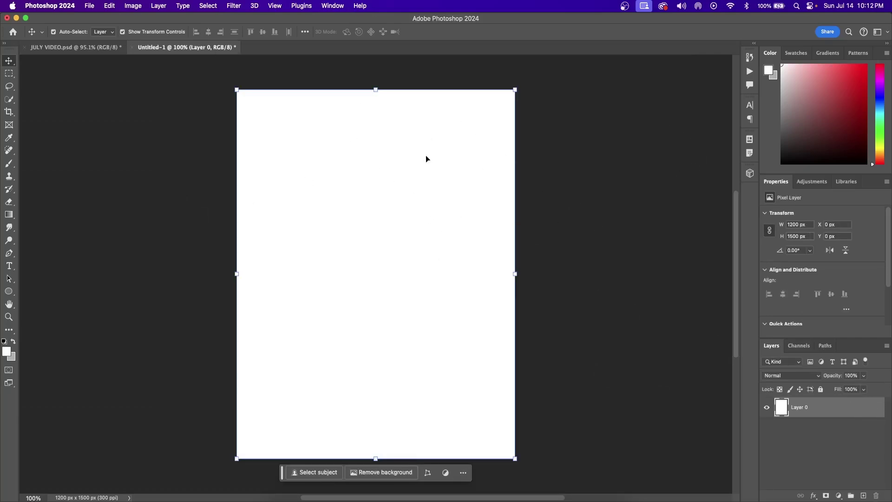
Draw a rectangle shape about 1524 x 1681 px that covers the whole canvas
{"action": "left_click", "coordinate": [10, 291]}
{"action": "right_click", "coordinate": [10, 291]}
{"action": "left_click", "coordinate": [40, 288]}
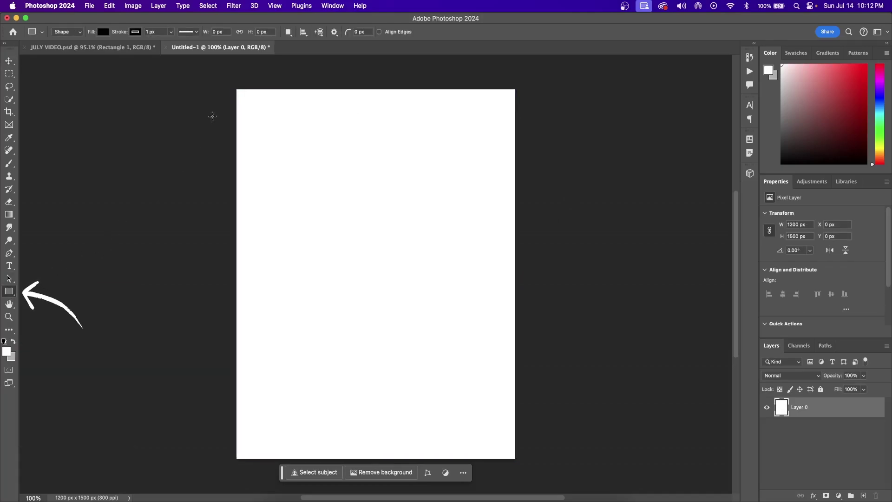
{"action": "left_click_drag", "start_coordinate": [203, 66], "coordinate": [558, 479]}
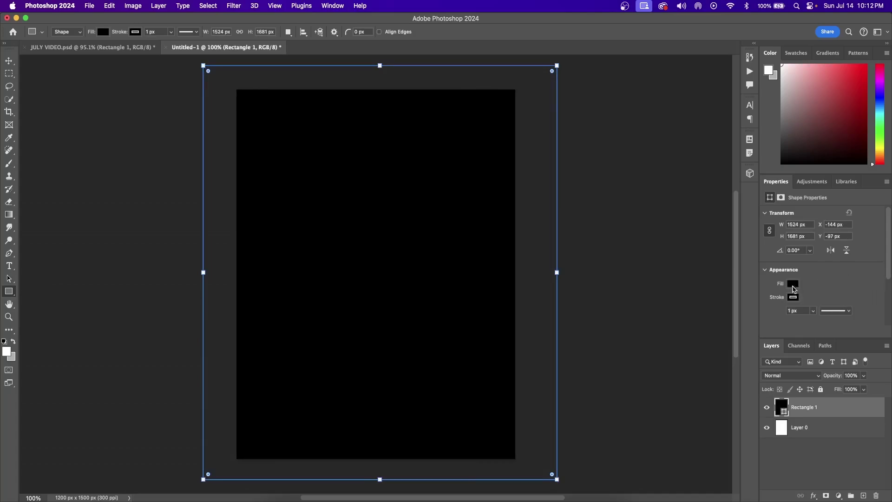
Try bright red #f90303 as the rectangle's fill and settle on the dark red from the recently used colors
{"action": "left_click", "coordinate": [793, 284]}
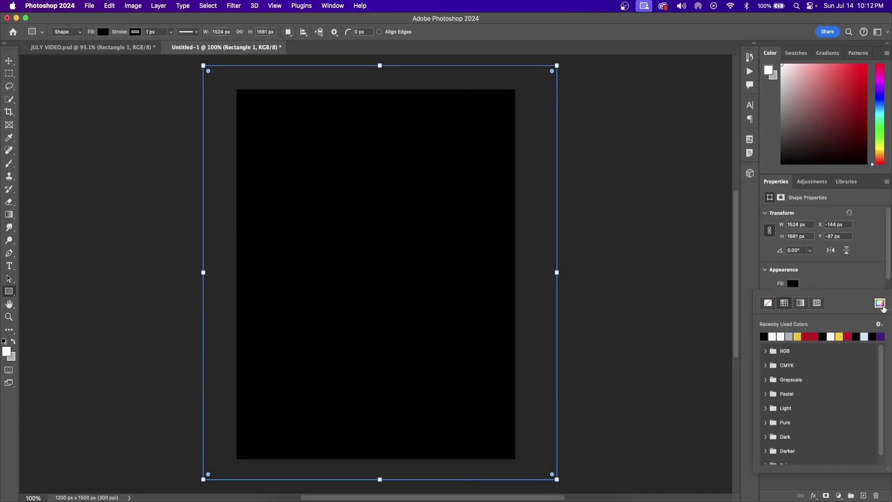
{"action": "left_click", "coordinate": [881, 305]}
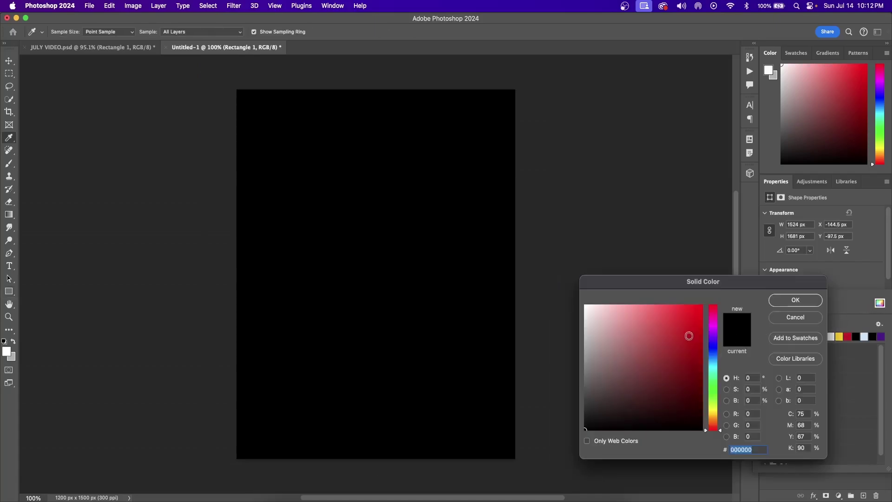
{"action": "left_click", "coordinate": [701, 307]}
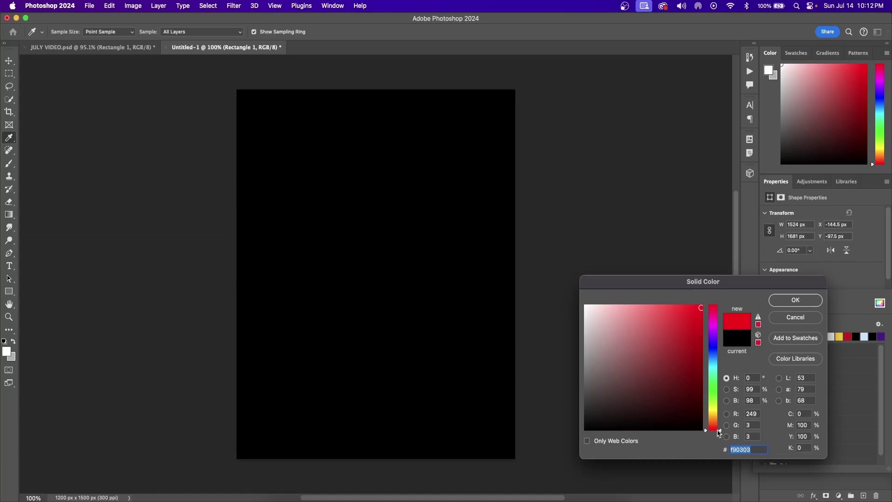
{"action": "left_click", "coordinate": [804, 301]}
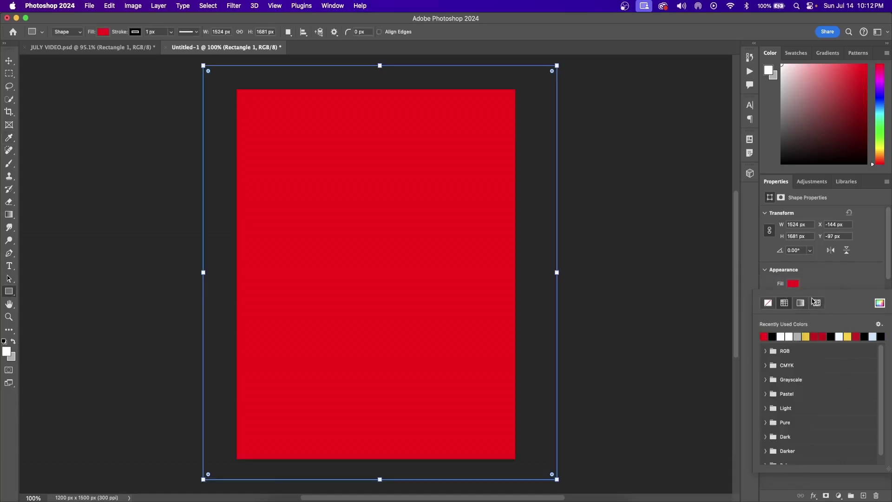
{"action": "left_click", "coordinate": [815, 336]}
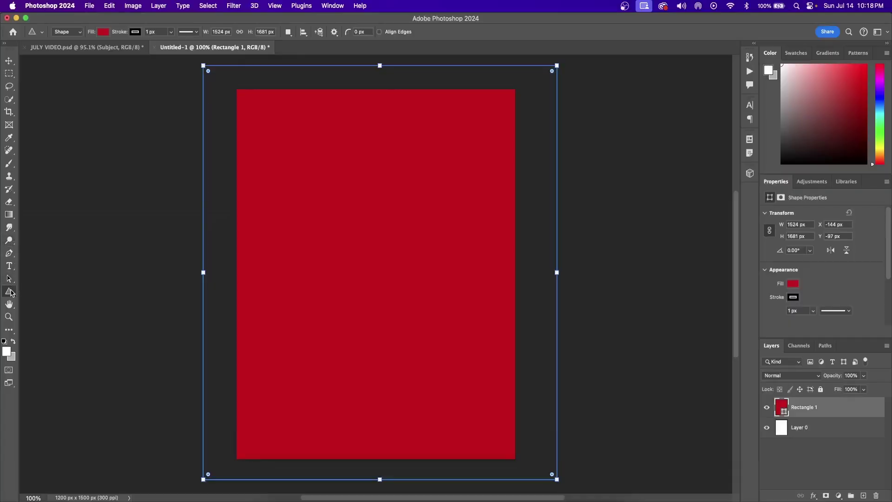
Draw a triangle shape about 1154 x 1050 px overlapping the canvas's left edge
{"action": "left_click", "coordinate": [10, 292]}
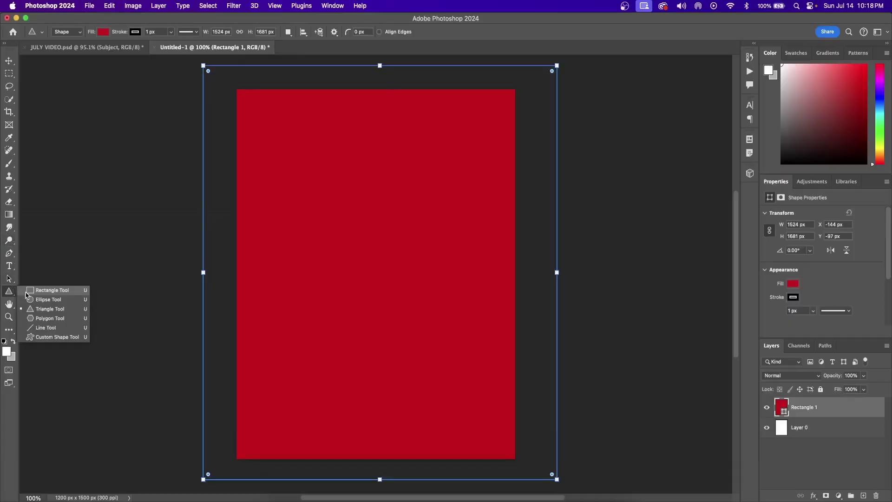
{"action": "left_click", "coordinate": [66, 308]}
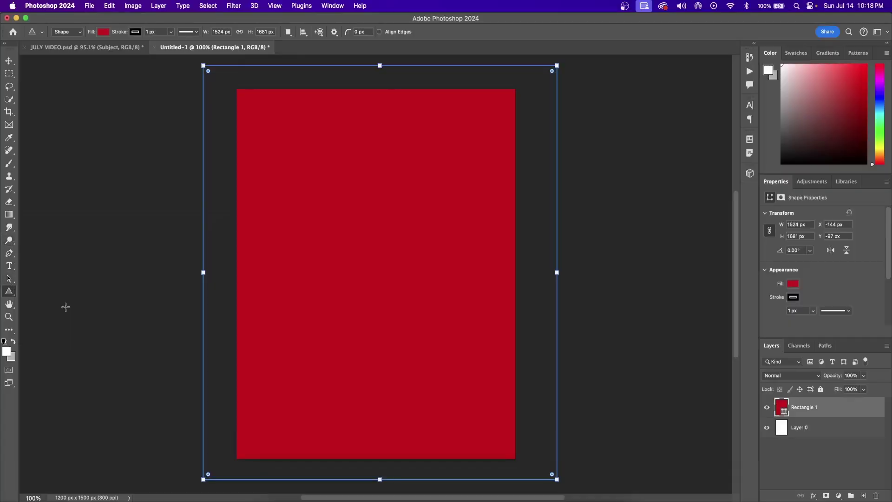
{"action": "left_click_drag", "start_coordinate": [129, 160], "coordinate": [396, 419]}
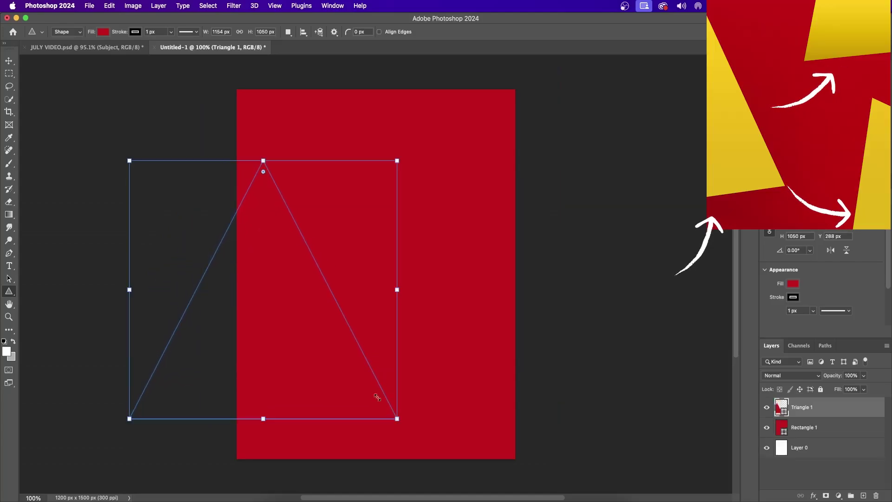
Move the triangle up and further past the canvas's left edge, rotated about -14.77°, and fill it with yellow #edc220
{"action": "left_click", "coordinate": [9, 61]}
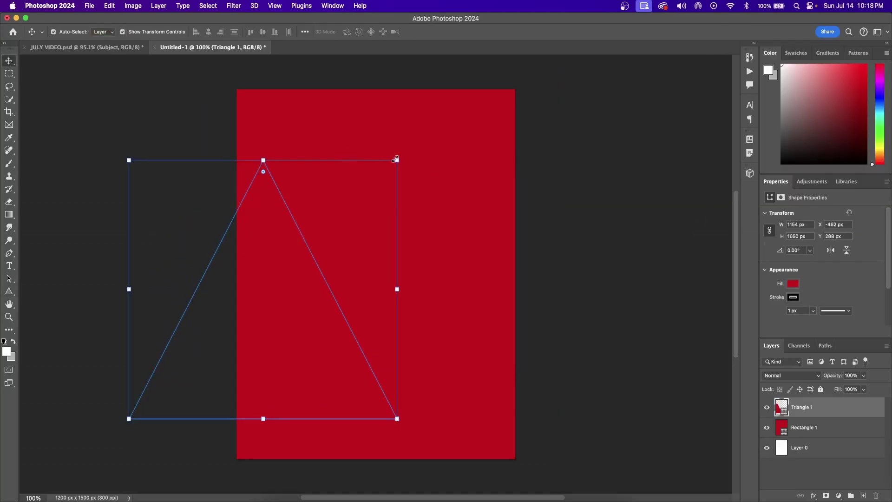
{"action": "key", "text": "super+t"}
{"action": "left_click_drag", "start_coordinate": [329, 207], "coordinate": [262, 179]}
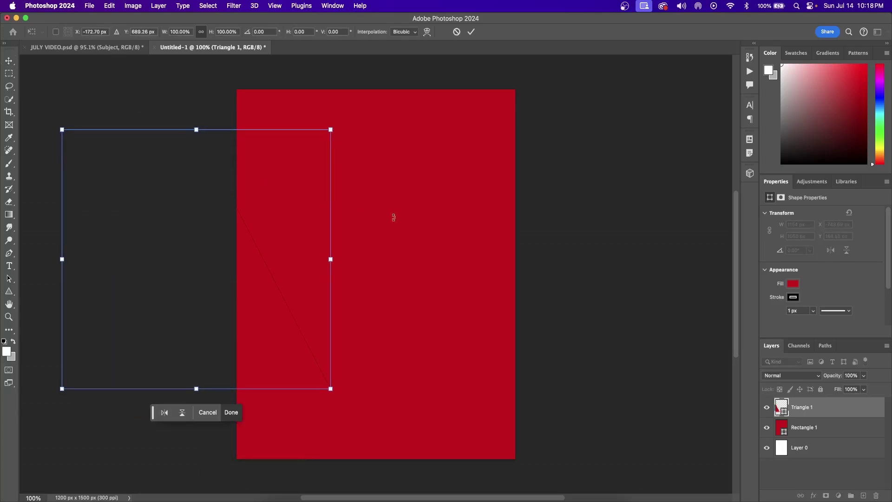
{"action": "left_click_drag", "start_coordinate": [386, 231], "coordinate": [377, 176]}
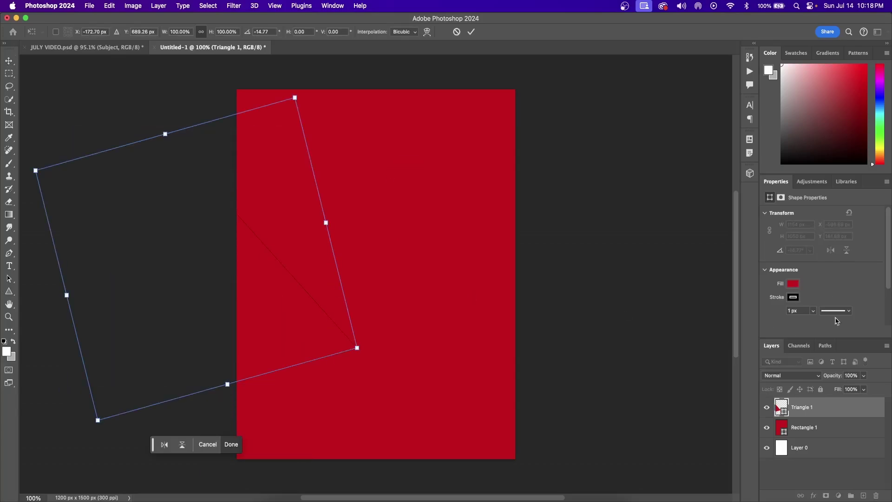
{"action": "key", "text": "Return"}
{"action": "left_click", "coordinate": [792, 283]}
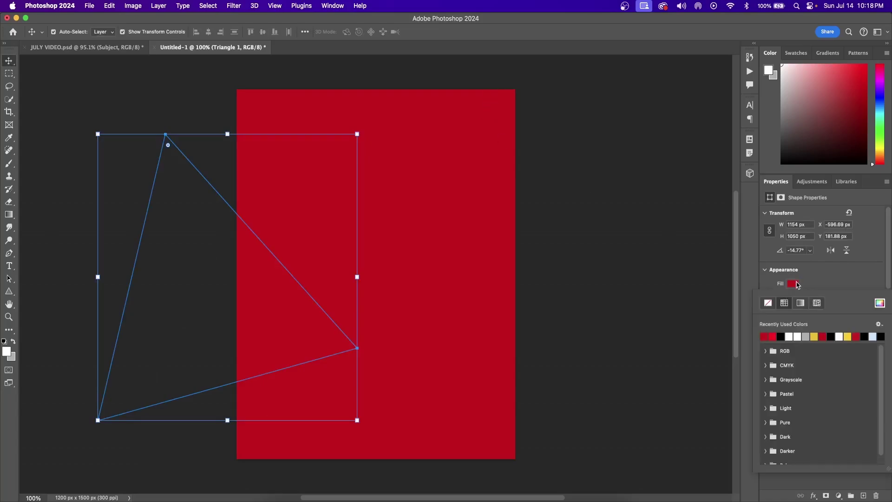
{"action": "left_click", "coordinate": [815, 335]}
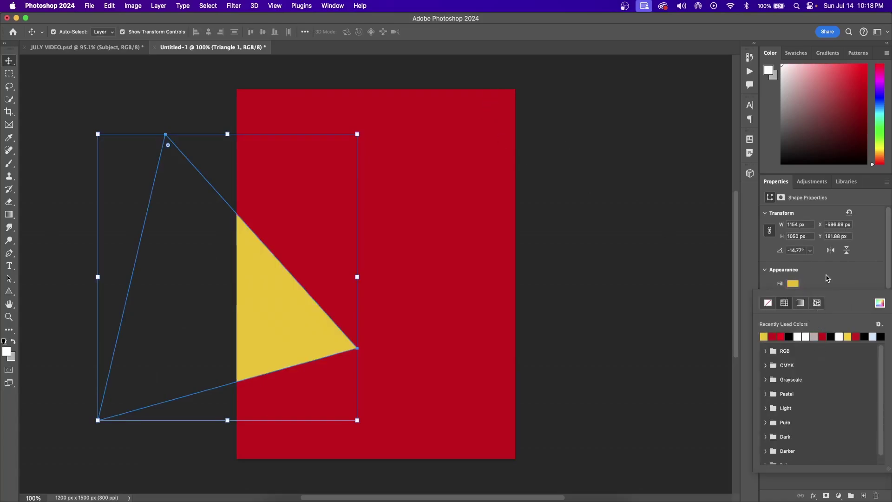
Try a blue fill on the triangle and return it to the recently used yellow
{"action": "left_click", "coordinate": [879, 303]}
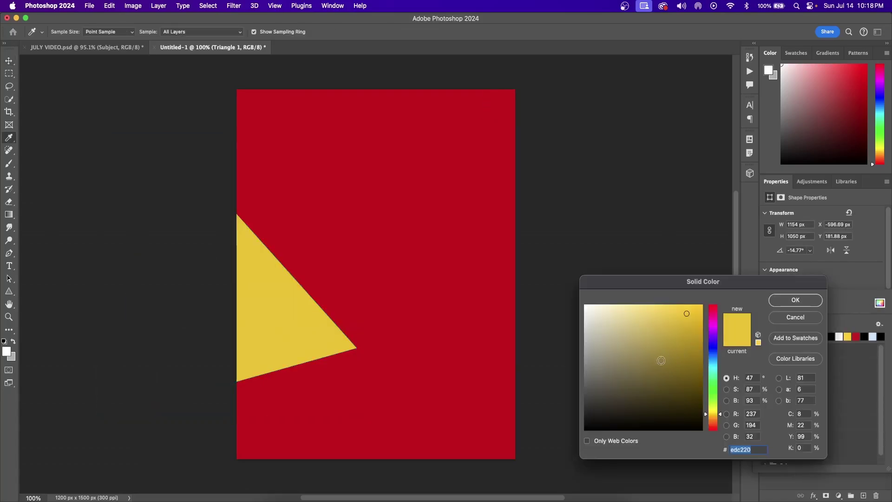
{"action": "left_click_drag", "start_coordinate": [723, 416], "coordinate": [728, 358]}
{"action": "left_click", "coordinate": [796, 301]}
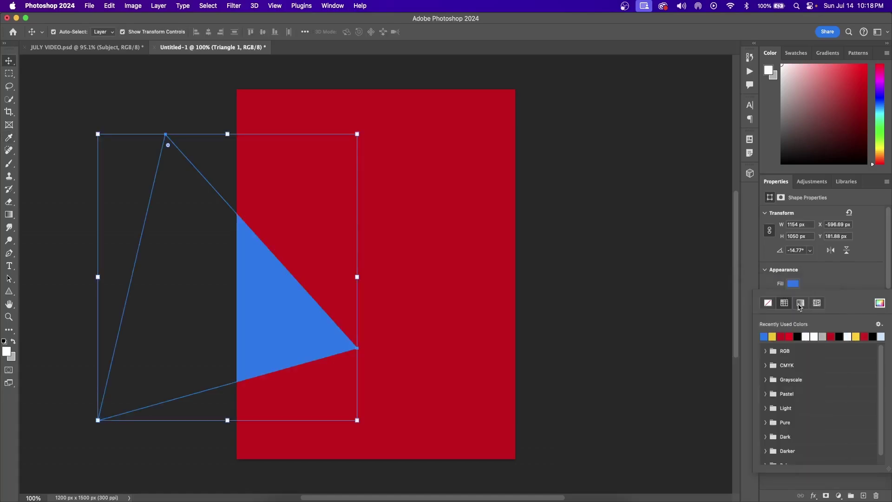
{"action": "left_click", "coordinate": [772, 336]}
Scale the yellow triangle to about 122% and rotate it about 14° clockwise against the canvas's left edge
{"action": "left_click_drag", "start_coordinate": [357, 133], "coordinate": [466, 86]}
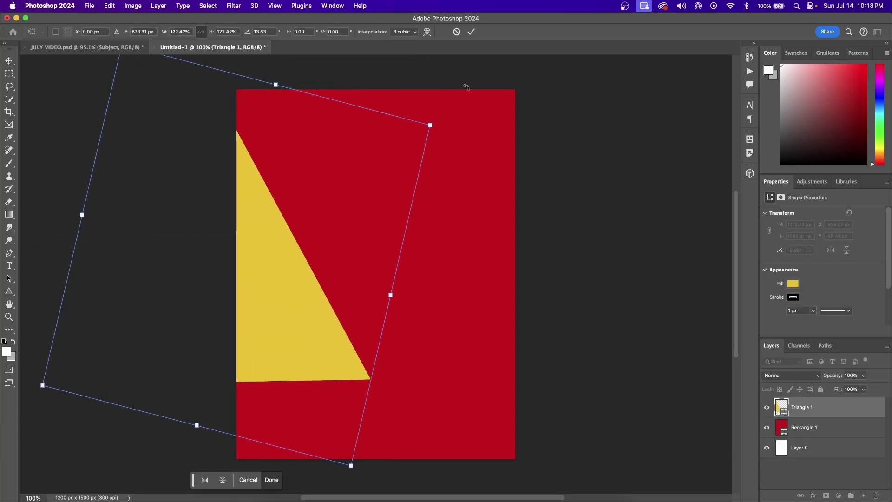
{"action": "left_click", "coordinate": [470, 32]}
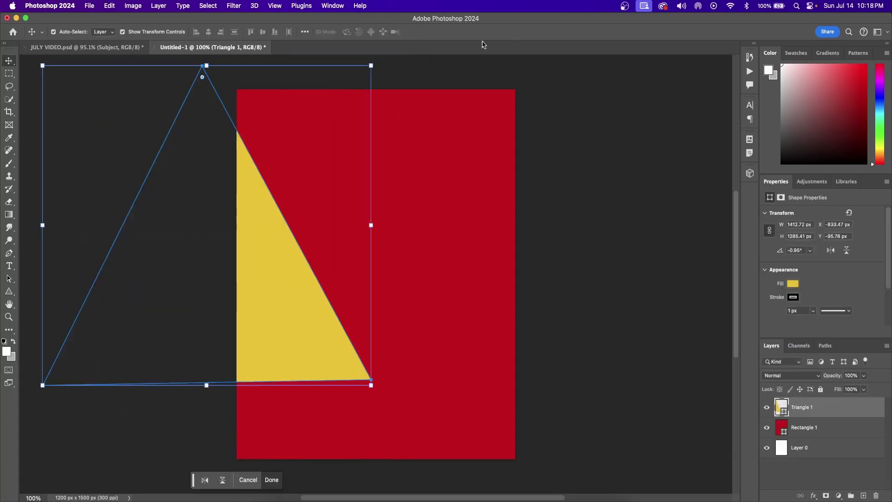
Duplicate the yellow triangle and place the copy, rotated to about -14°, over the canvas's upper-right corner
{"action": "right_click", "coordinate": [833, 409]}
{"action": "left_click", "coordinate": [786, 75]}
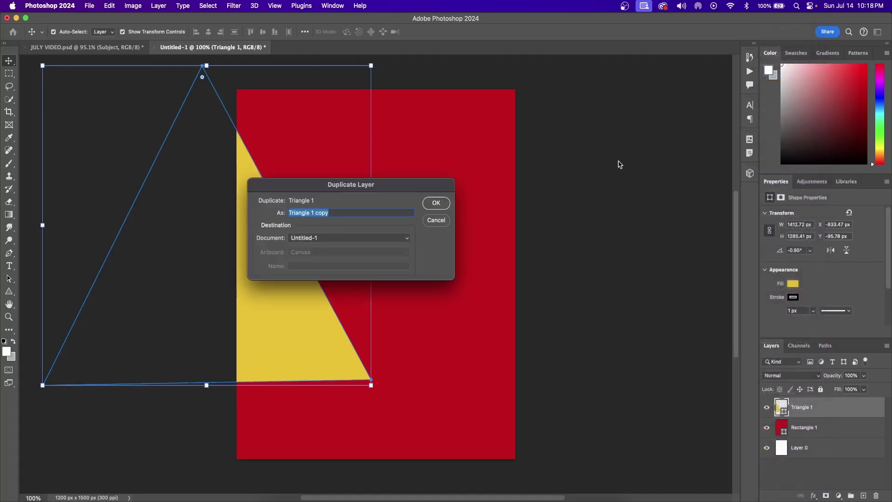
{"action": "left_click", "coordinate": [432, 207]}
{"action": "key", "text": "super+t"}
{"action": "left_click_drag", "start_coordinate": [299, 260], "coordinate": [662, 185]}
{"action": "left_click_drag", "start_coordinate": [647, 340], "coordinate": [687, 315]}
{"action": "key", "text": "Return"}
{"action": "left_click_drag", "start_coordinate": [563, 203], "coordinate": [552, 158]}
{"action": "left_click_drag", "start_coordinate": [584, 296], "coordinate": [571, 224]}
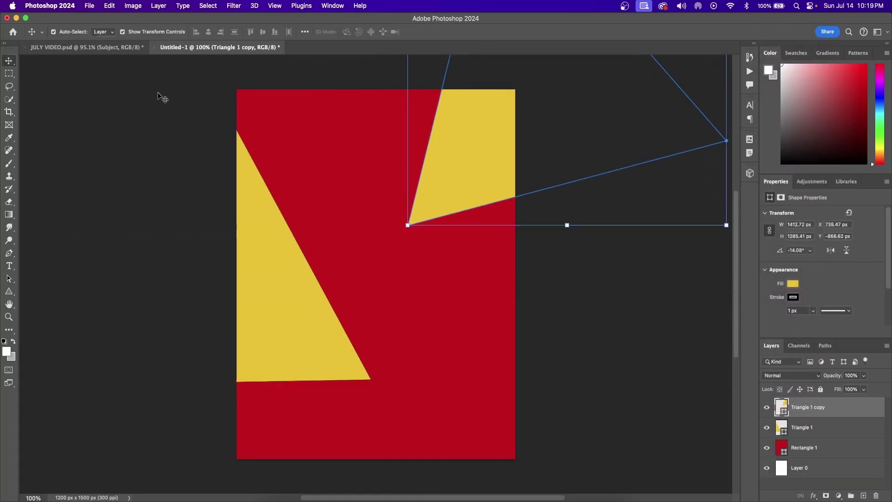
Duplicate the upper-right triangle and place the copy, rotated to about 99°, over the canvas's lower-right edge
{"action": "right_click", "coordinate": [840, 412]}
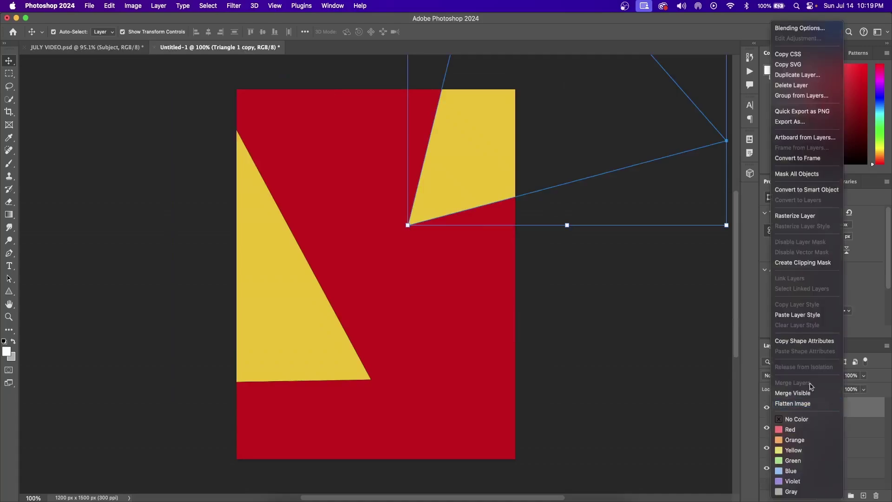
{"action": "left_click", "coordinate": [797, 75]}
{"action": "left_click", "coordinate": [436, 203]}
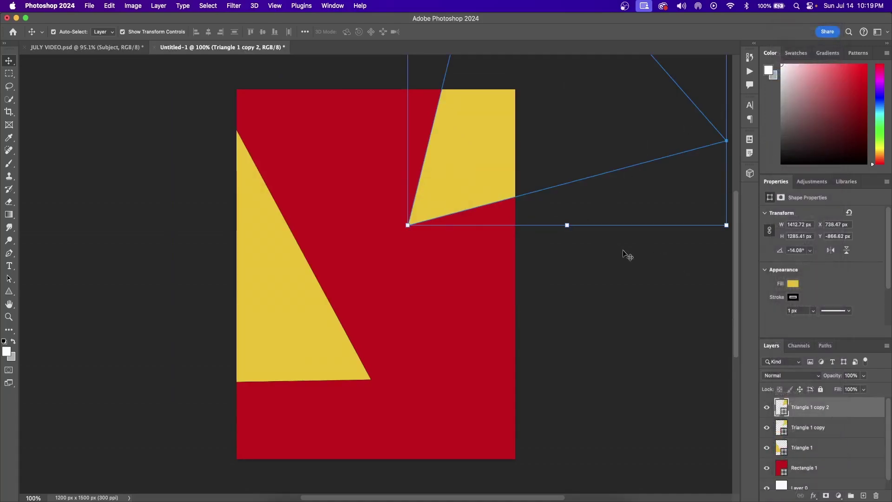
{"action": "key", "text": "ctrl+t"}
{"action": "left_click_drag", "start_coordinate": [572, 229], "coordinate": [663, 346]}
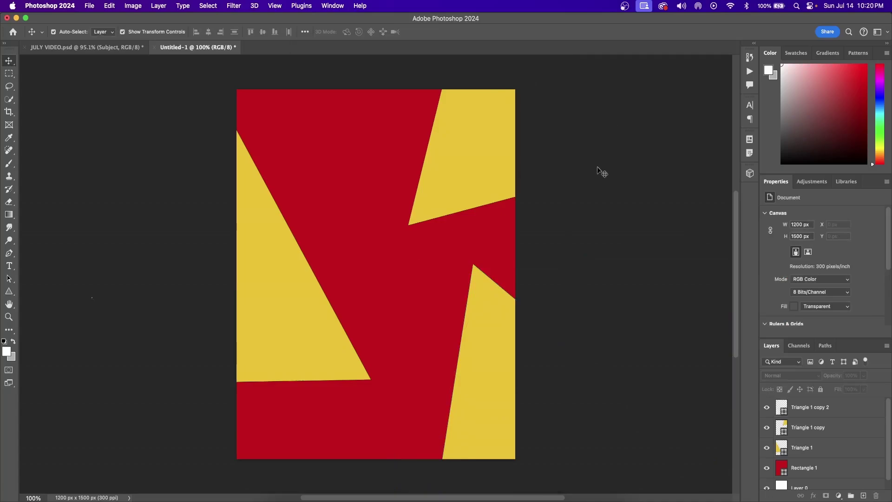
Add the white text "JR" in Druk Cond Trial Super at 12 pt near the canvas's middle
{"action": "scroll", "coordinate": [598, 166], "scroll_direction": "down", "scroll_amount": 2}
{"action": "left_click", "coordinate": [9, 266]}
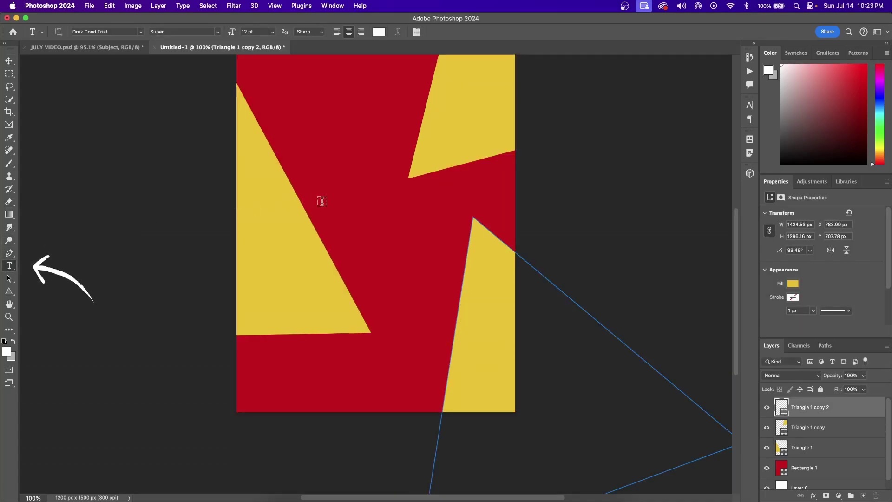
{"action": "left_click", "coordinate": [334, 221]}
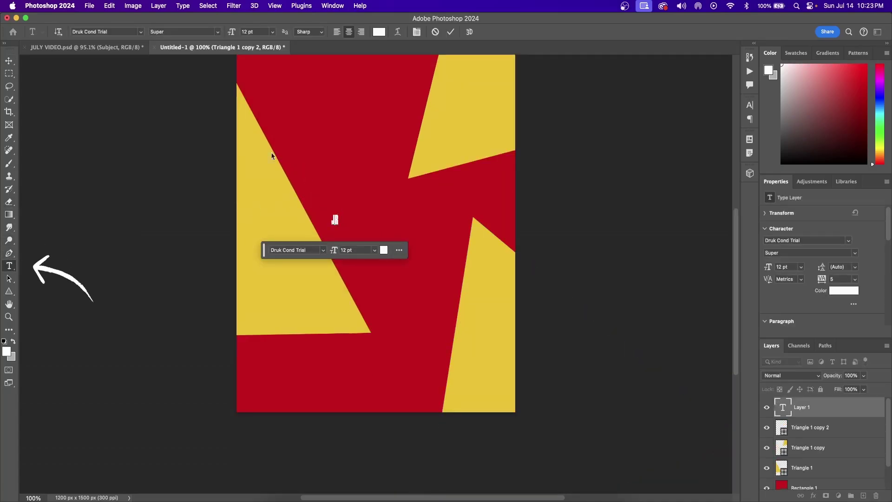
{"action": "left_click", "coordinate": [9, 62]}
{"action": "scroll", "coordinate": [401, 214], "scroll_direction": "up", "scroll_amount": 3}
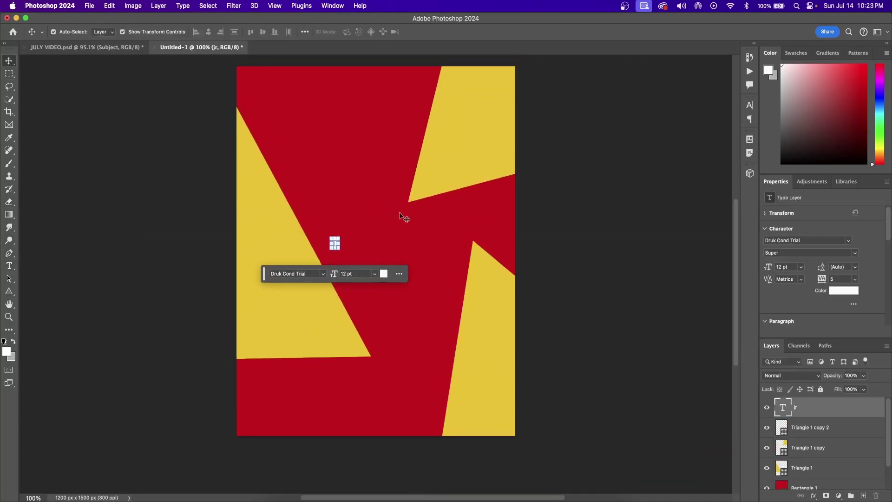
Enlarge the JR text to about 382 pt, stretched to nearly fill the canvas, and center it
{"action": "left_click_drag", "start_coordinate": [341, 249], "coordinate": [418, 98]}
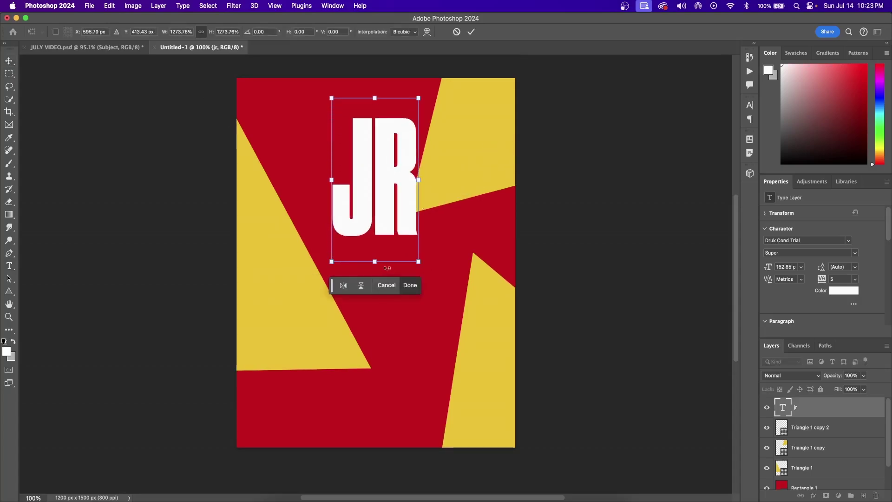
{"action": "left_click_drag", "start_coordinate": [374, 262], "coordinate": [395, 462]}
{"action": "left_click_drag", "start_coordinate": [385, 98], "coordinate": [375, 58]}
{"action": "key", "text": "Return"}
{"action": "left_click_drag", "start_coordinate": [429, 244], "coordinate": [427, 245]}
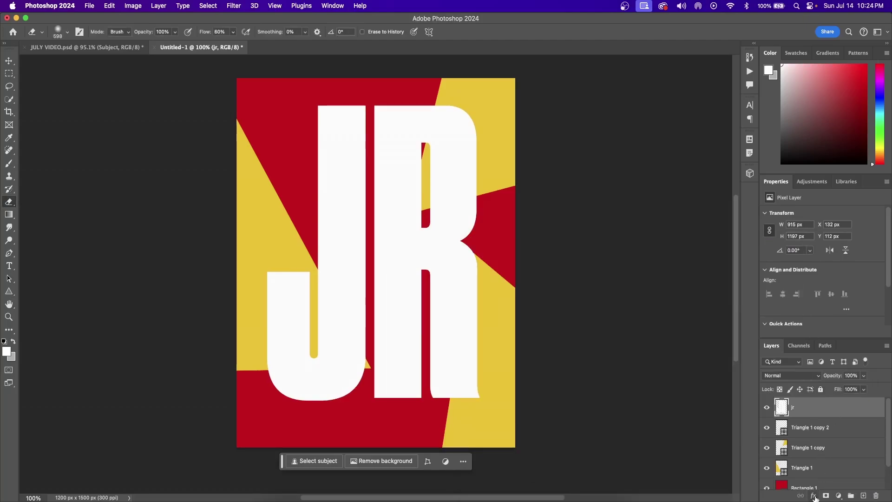
Give the JR lettering a 2 px white outside stroke and reduce its fill opacity to 0%
{"action": "left_click", "coordinate": [814, 496]}
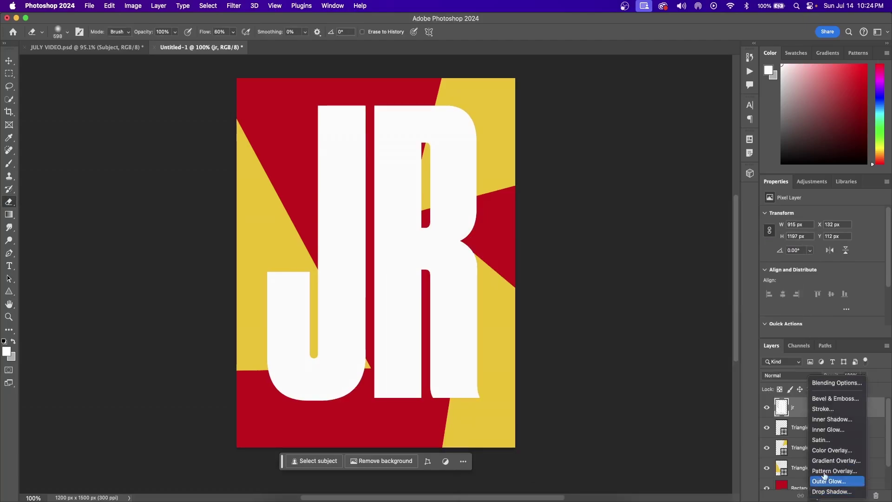
{"action": "left_click", "coordinate": [840, 381]}
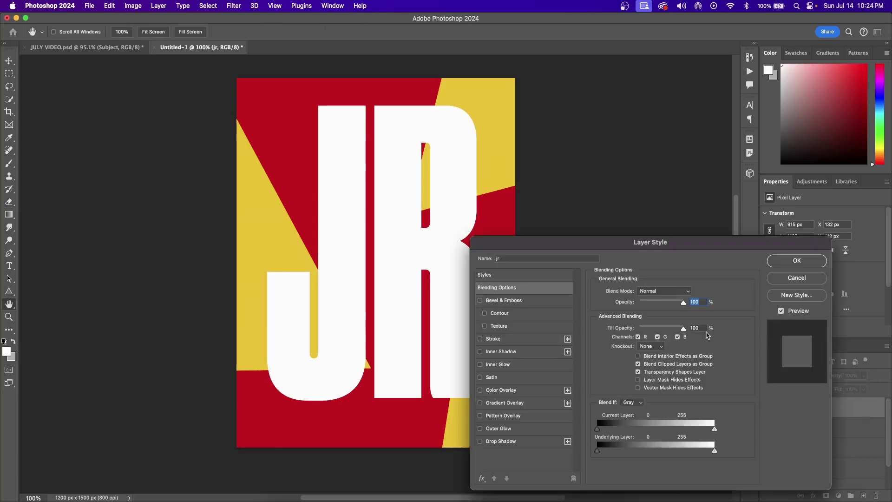
{"action": "left_click_drag", "start_coordinate": [683, 331], "coordinate": [515, 339]}
{"action": "left_click", "coordinate": [480, 339]}
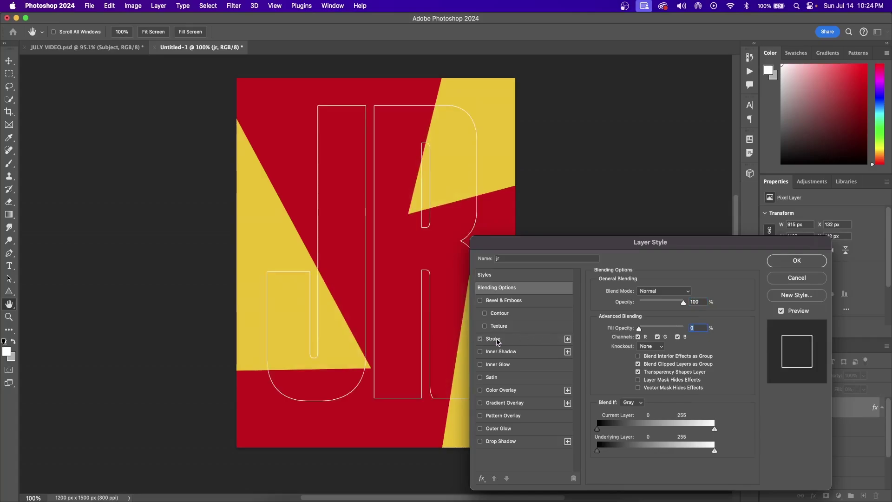
{"action": "left_click", "coordinate": [496, 339]}
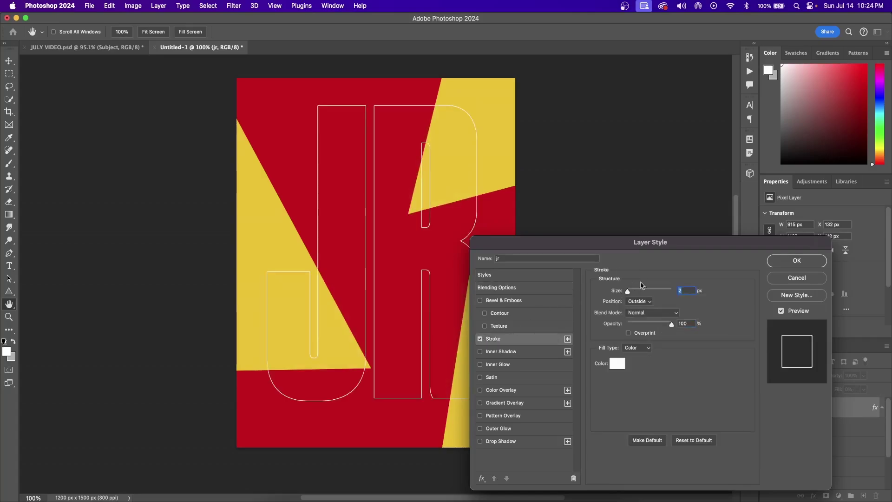
{"action": "left_click", "coordinate": [809, 267]}
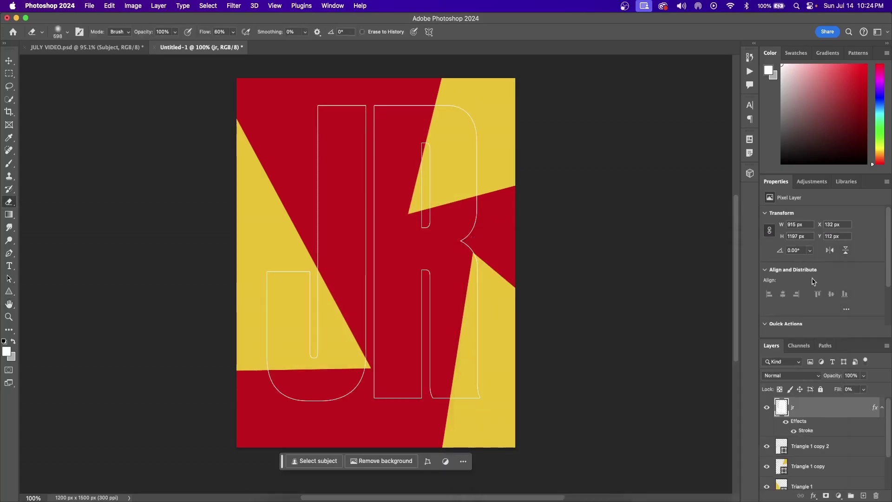
Convert the JR layer to a smart object and rasterize it with the Eraser to fade parts of the outline
{"action": "right_click", "coordinate": [826, 411]}
{"action": "left_click", "coordinate": [801, 189]}
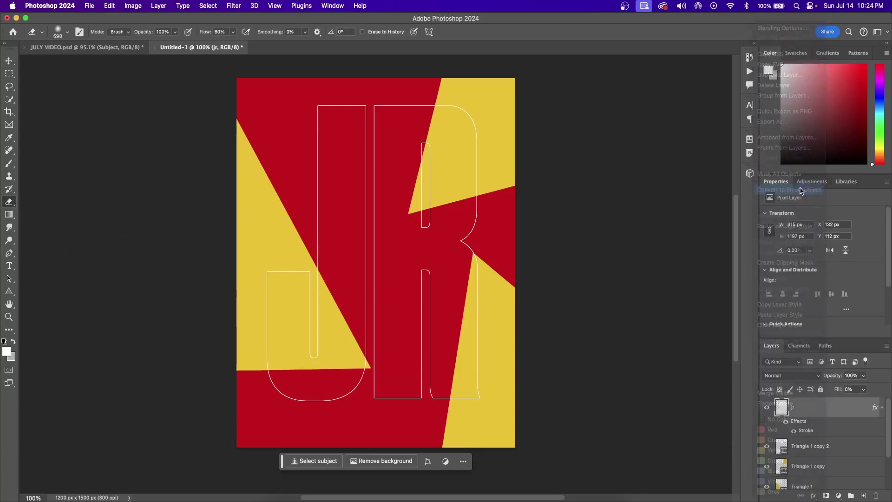
{"action": "left_click", "coordinate": [282, 356]}
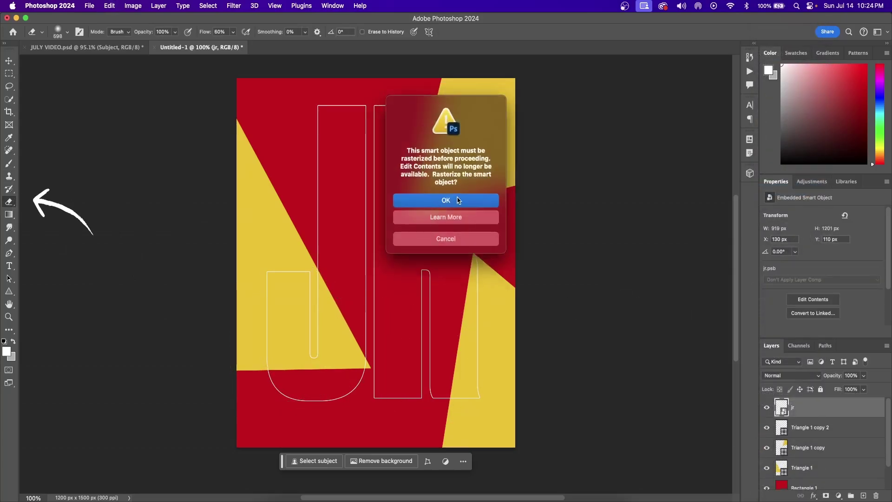
{"action": "left_click", "coordinate": [458, 201]}
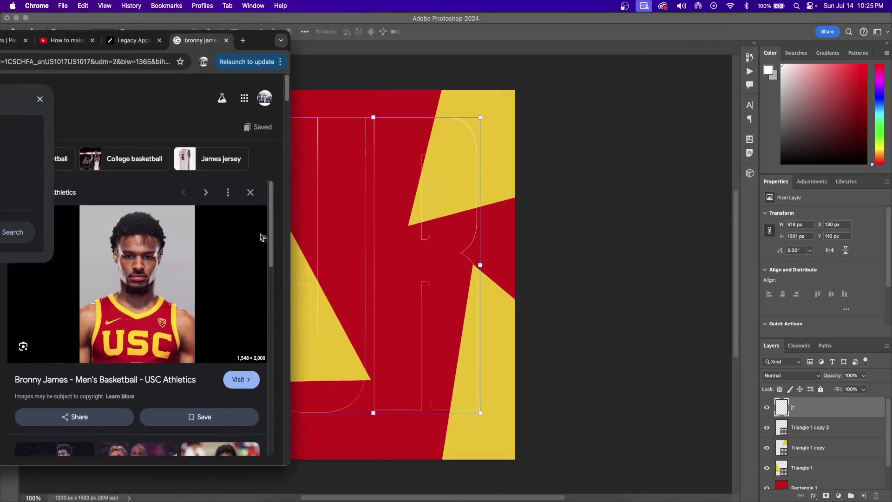
Bring the USC portrait from the image search onto the poster and scale it to about 1169 × 1510 px
{"action": "left_click_drag", "start_coordinate": [260, 237], "coordinate": [403, 247]}
{"action": "left_click_drag", "start_coordinate": [587, 244], "coordinate": [500, 250]}
{"action": "left_click", "coordinate": [471, 33]}
{"action": "key", "text": "super+t"}
{"action": "left_click_drag", "start_coordinate": [429, 126], "coordinate": [445, 155]}
{"action": "key", "text": "Return"}
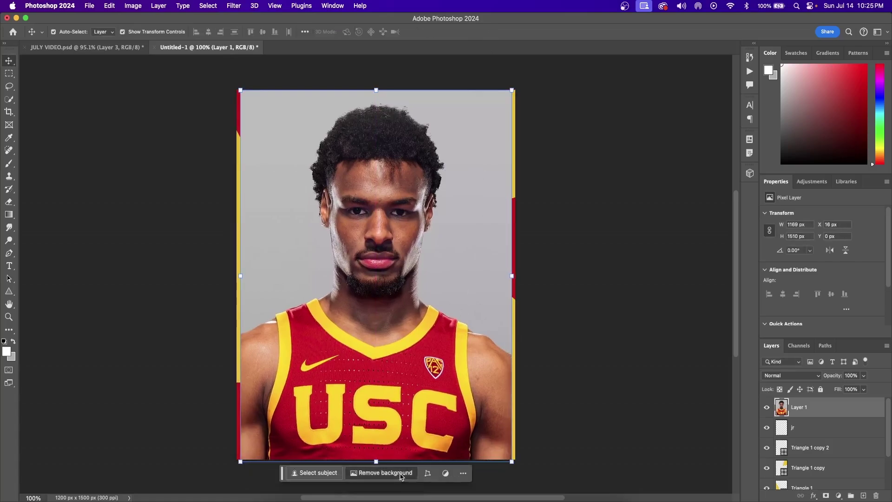
Remove the portrait's background and blend the portrait in Overlay mode at 32% opacity
{"action": "left_click", "coordinate": [815, 376]}
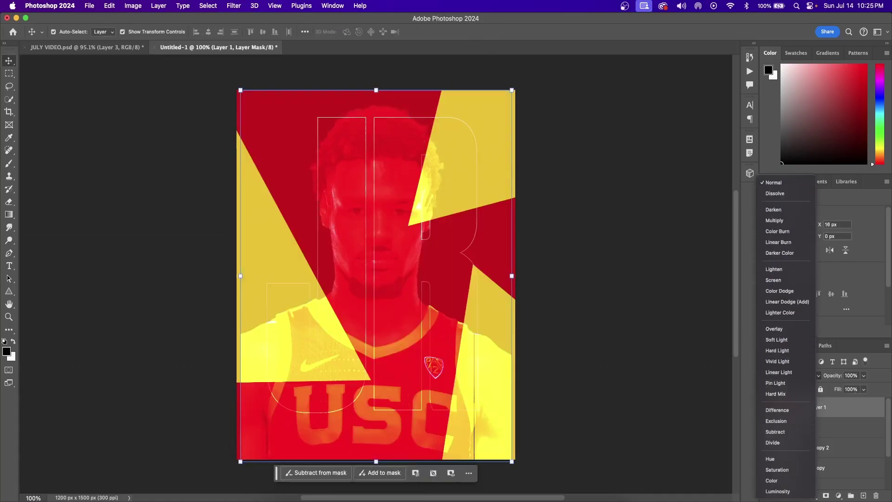
{"action": "left_click", "coordinate": [791, 329]}
{"action": "left_click", "coordinate": [865, 376]}
{"action": "left_click_drag", "start_coordinate": [863, 389], "coordinate": [838, 389]}
Enlarge the faded portrait to about 1329 × 1718 px and shift it toward the poster's left side
{"action": "left_click_drag", "start_coordinate": [510, 87], "coordinate": [594, 53]}
{"action": "left_click_drag", "start_coordinate": [558, 197], "coordinate": [512, 223]}
{"action": "scroll", "coordinate": [496, 241], "scroll_direction": "down", "scroll_amount": 3}
{"action": "key", "text": "Return"}
{"action": "key", "text": "Return"}
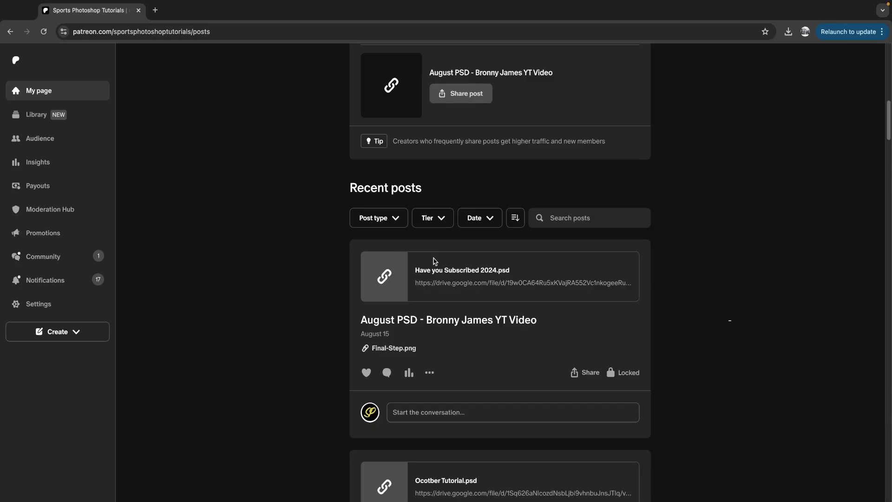
In the browser, open Have you Subscribed 2024.psd from the August PSD Patreon post and download it
{"action": "scroll", "coordinate": [434, 265], "scroll_direction": "up", "scroll_amount": 1}
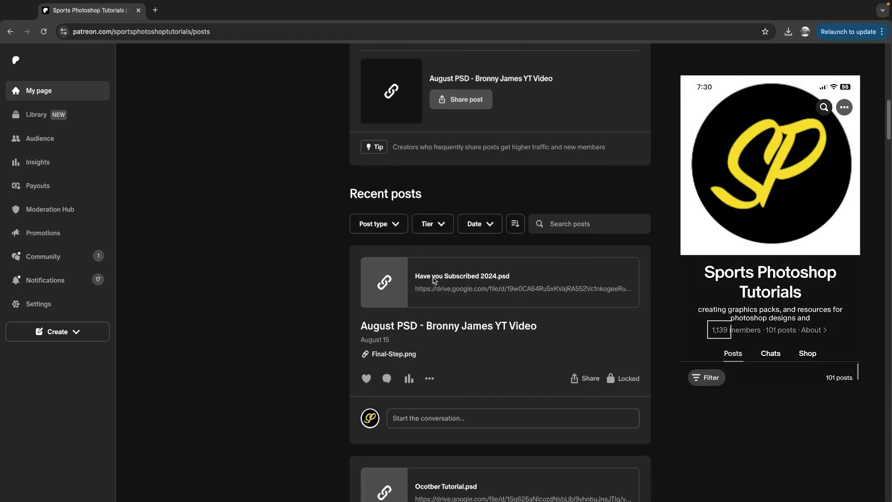
{"action": "left_click", "coordinate": [430, 303]}
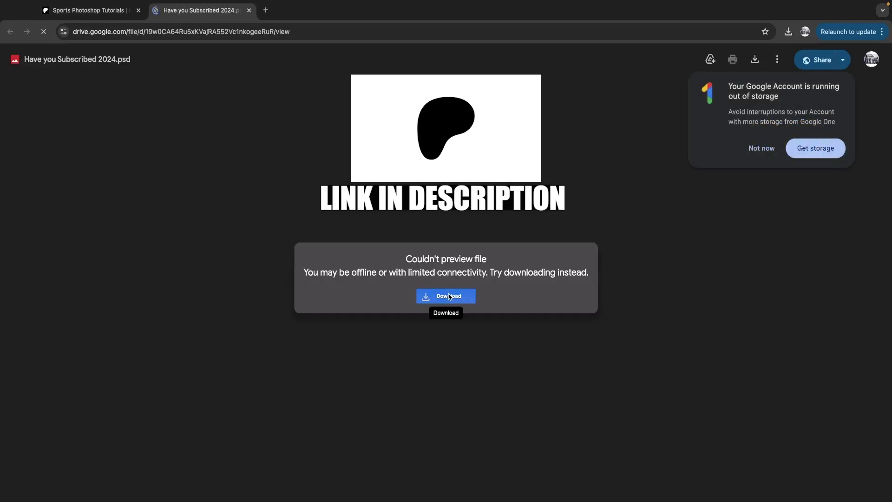
{"action": "left_click", "coordinate": [449, 296]}
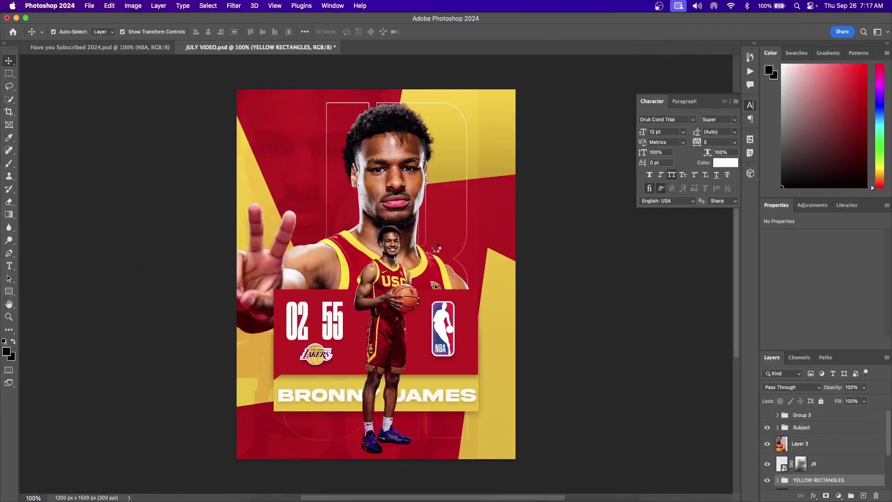
In Photoshop, set the fill of the yellow rectangle behind the BRONNY JAMES name to blue
{"action": "scroll", "coordinate": [779, 460], "scroll_direction": "down", "scroll_amount": 3}
{"action": "left_click", "coordinate": [809, 434]}
{"action": "left_click", "coordinate": [794, 307]}
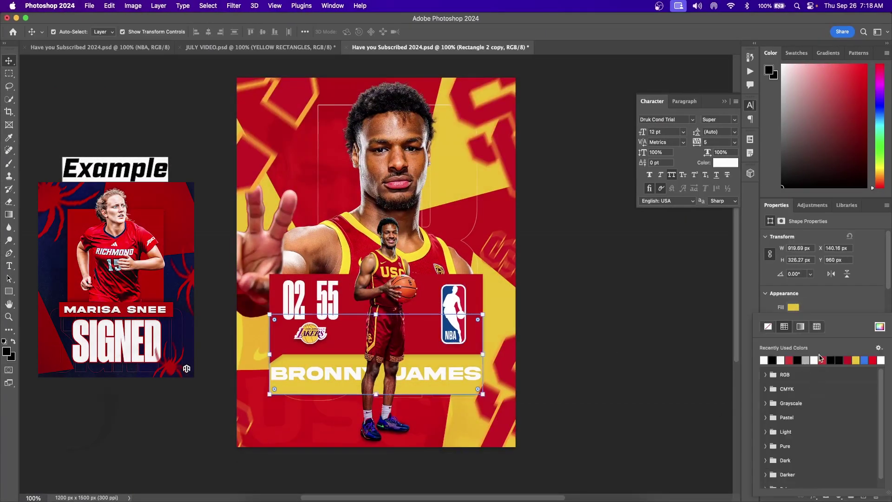
{"action": "left_click", "coordinate": [822, 360]}
{"action": "left_click", "coordinate": [794, 308]}
Set the fill of the red rectangle behind the 02 55 numbers to a custom light turquoise
{"action": "scroll", "coordinate": [818, 433], "scroll_direction": "up", "scroll_amount": 1}
{"action": "left_click", "coordinate": [813, 421]}
{"action": "left_click", "coordinate": [793, 306]}
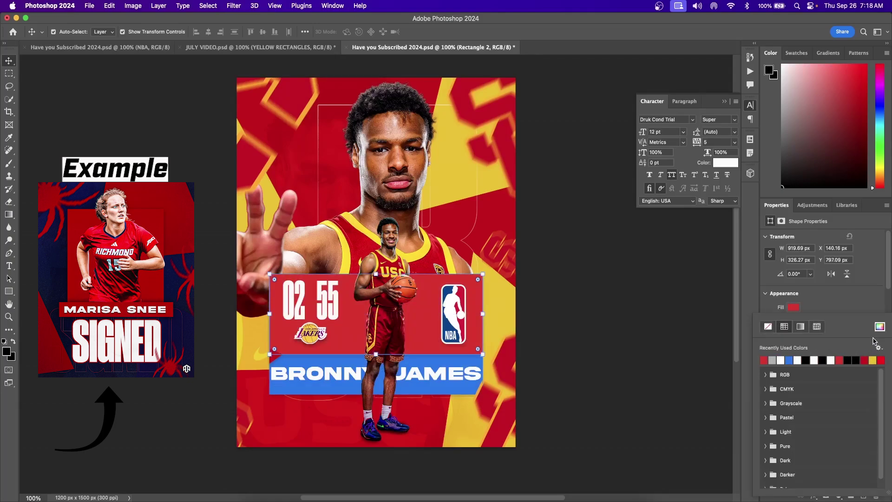
{"action": "left_click", "coordinate": [879, 326]}
{"action": "left_click", "coordinate": [713, 369]}
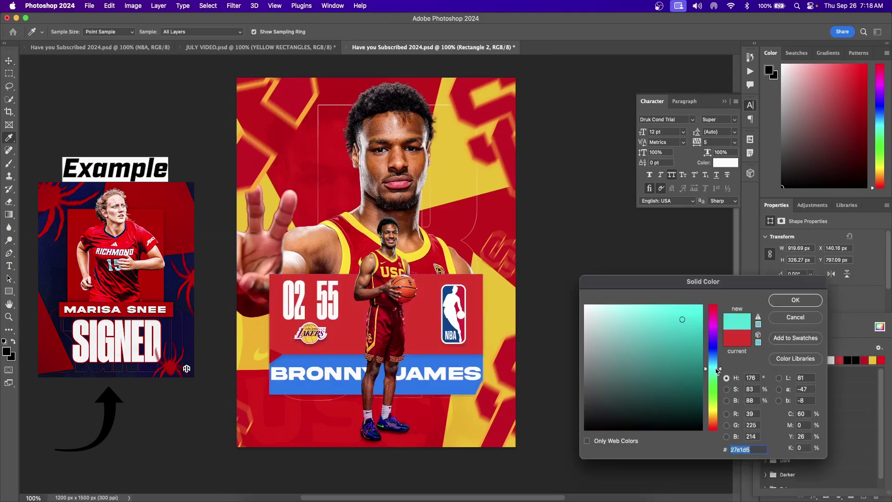
{"action": "left_click", "coordinate": [794, 301]}
{"action": "left_click", "coordinate": [854, 312]}
Recolor the red base rectangle in the Background group using the recently used turquoise and blue swatches
{"action": "scroll", "coordinate": [827, 446], "scroll_direction": "down", "scroll_amount": 2}
{"action": "left_click", "coordinate": [808, 483]}
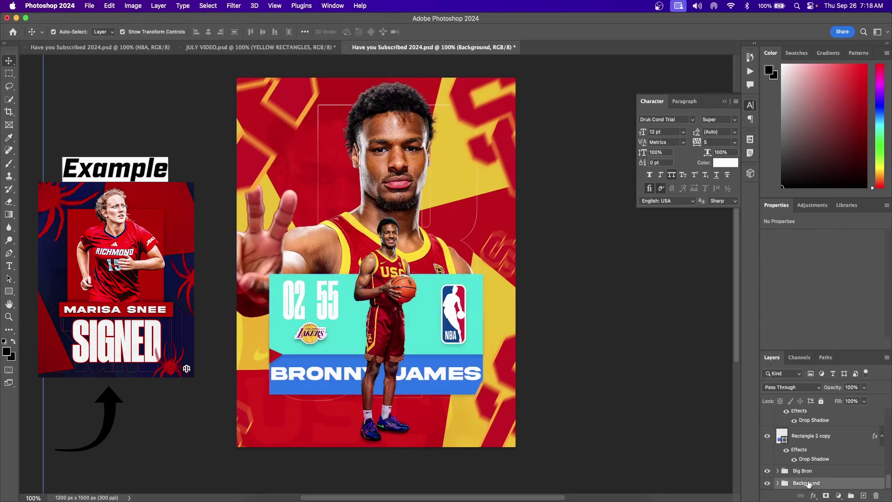
{"action": "left_click", "coordinate": [779, 484]}
{"action": "scroll", "coordinate": [821, 460], "scroll_direction": "down", "scroll_amount": 5}
{"action": "left_click", "coordinate": [821, 471]}
{"action": "left_click", "coordinate": [798, 307]}
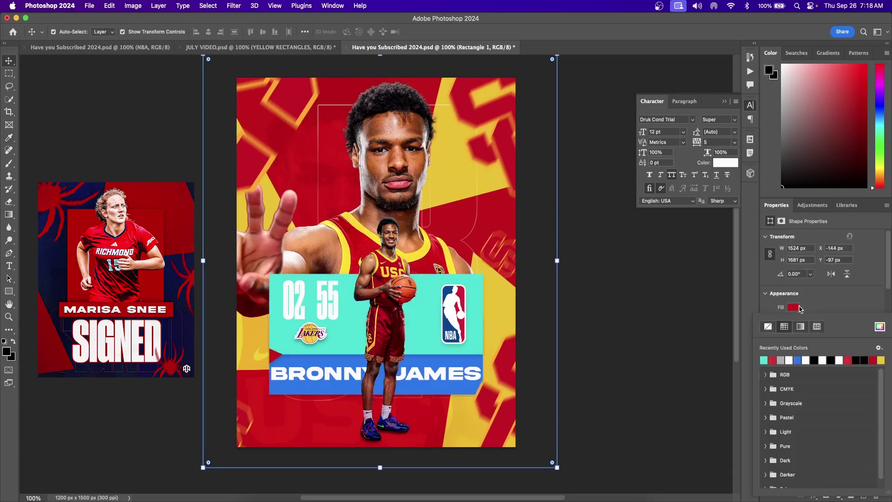
{"action": "left_click", "coordinate": [766, 359]}
{"action": "left_click", "coordinate": [798, 359]}
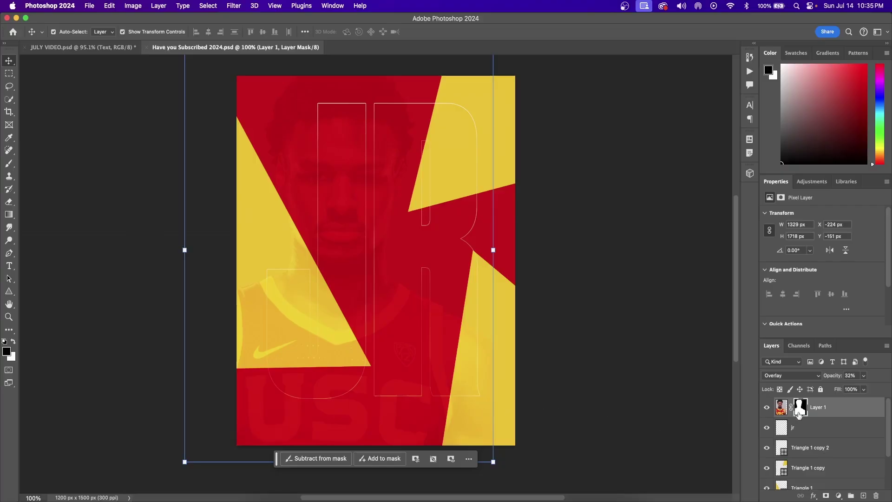
Group all layers from Layer 1 down to Layer 0 and name the group Background
{"action": "left_click", "coordinate": [850, 405]}
{"action": "scroll", "coordinate": [835, 441], "scroll_direction": "down", "scroll_amount": 2}
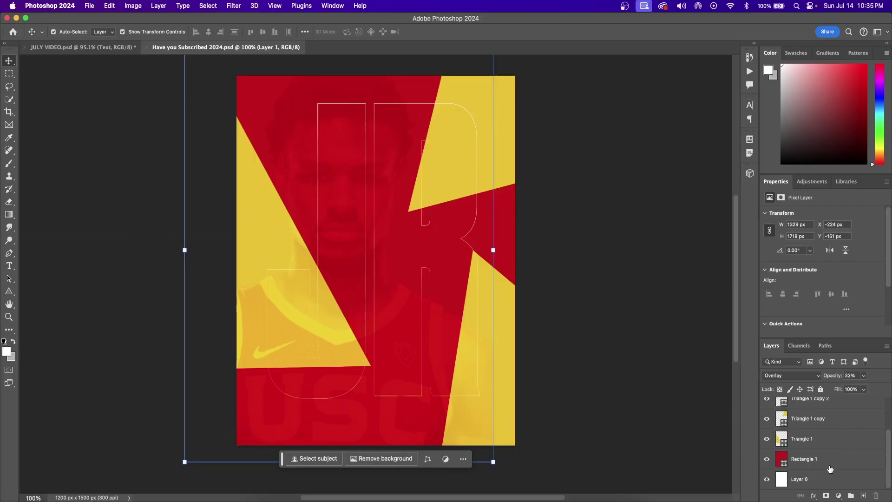
{"action": "left_click", "coordinate": [827, 477], "text": "shift"}
{"action": "left_click", "coordinate": [852, 496]}
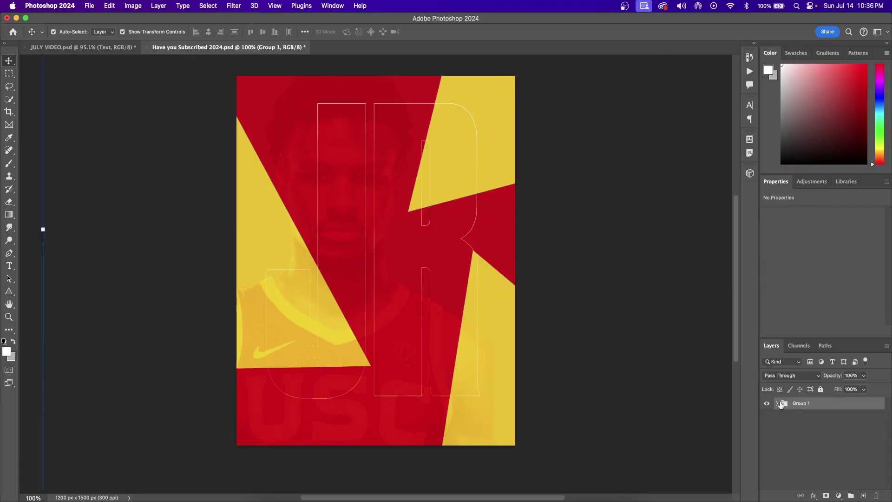
{"action": "type", "text": "Ba"}
{"action": "key", "text": "Return"}
Place the bronny 3 photo above the Background group at 18.64% scale, across the poster's upper half
{"action": "key", "text": "super+Tab"}
{"action": "left_click_drag", "start_coordinate": [396, 158], "coordinate": [376, 360]}
{"action": "left_click_drag", "start_coordinate": [375, 178], "coordinate": [375, 136]}
{"action": "left_click_drag", "start_coordinate": [434, 189], "coordinate": [406, 177]}
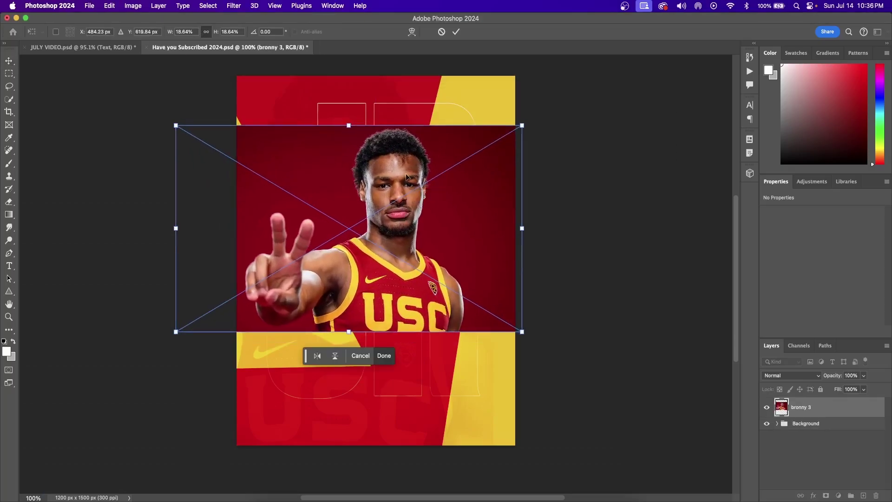
{"action": "left_click", "coordinate": [457, 32]}
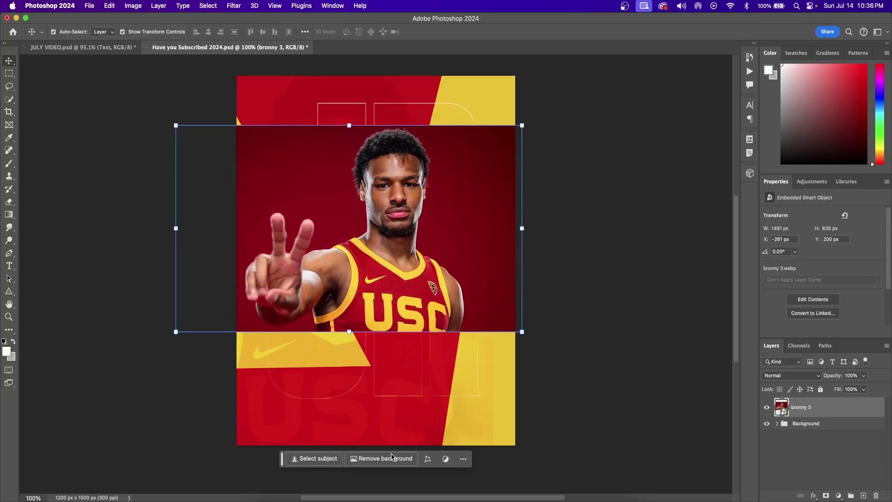
Remove the background of the bronny 3 photo and enlarge the cutout to about 1782 × 1002 px
{"action": "left_click", "coordinate": [391, 458]}
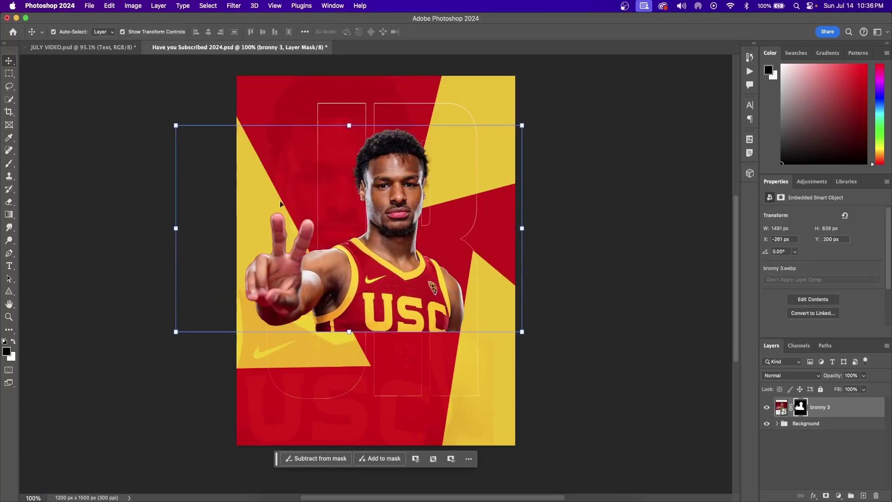
{"action": "left_click_drag", "start_coordinate": [349, 125], "coordinate": [349, 84]}
{"action": "left_click_drag", "start_coordinate": [444, 173], "coordinate": [438, 177]}
{"action": "left_click", "coordinate": [472, 31]}
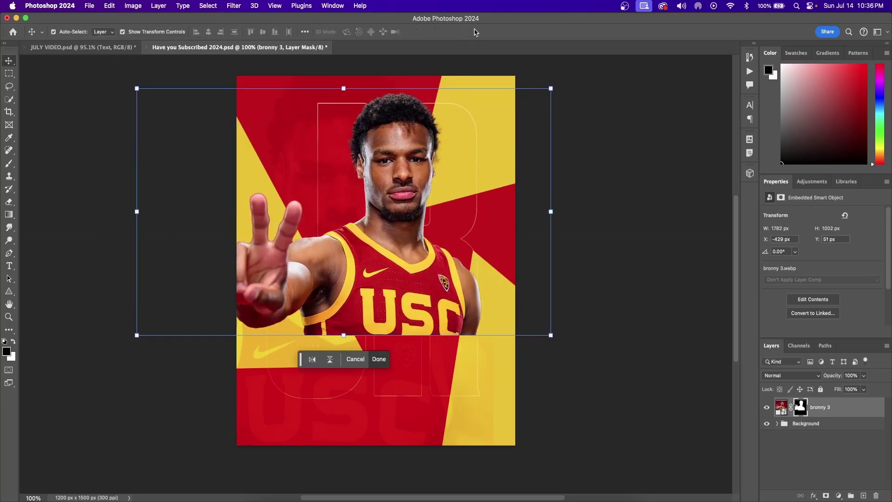
{"action": "key", "text": "Return"}
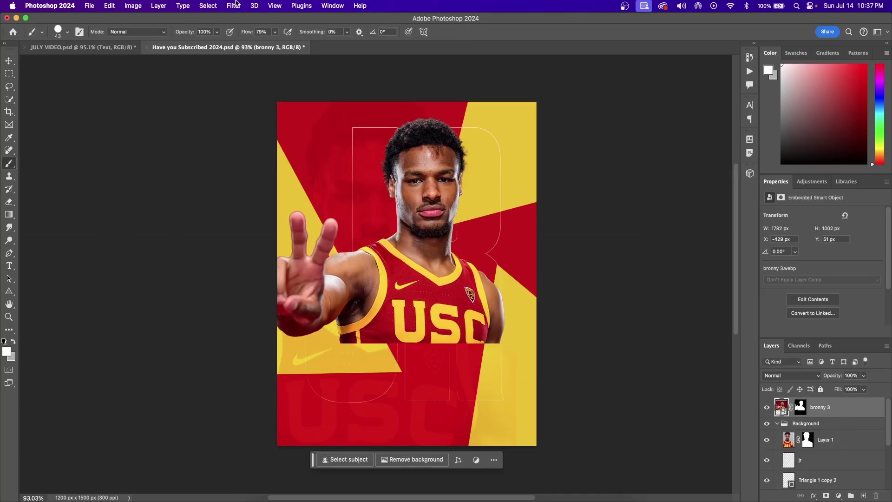
Start a Camera Raw filter on the bronny 3 cutout and set Sharpening to 37
{"action": "left_click", "coordinate": [234, 5]}
{"action": "left_click", "coordinate": [260, 94]}
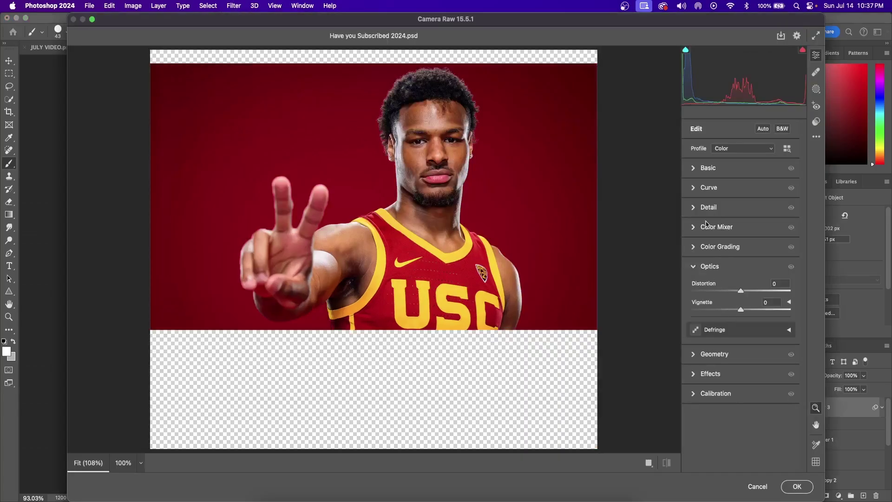
{"action": "left_click", "coordinate": [693, 207]}
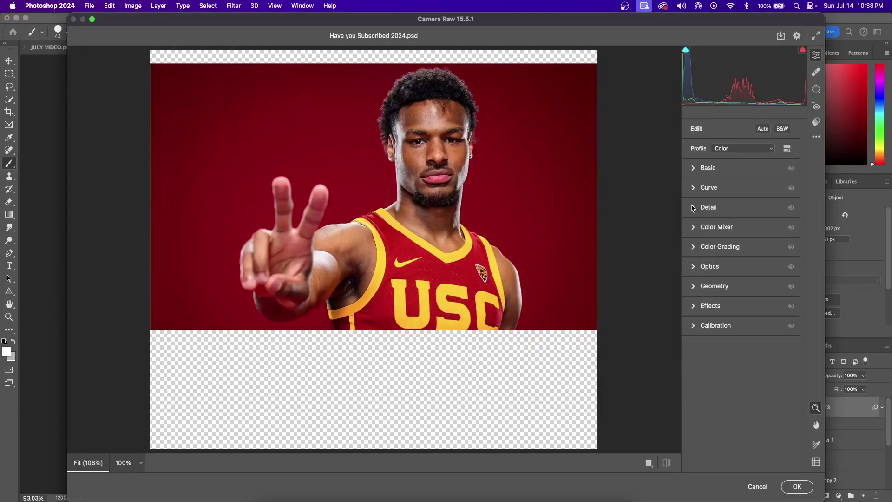
{"action": "left_click_drag", "start_coordinate": [694, 233], "coordinate": [717, 232]}
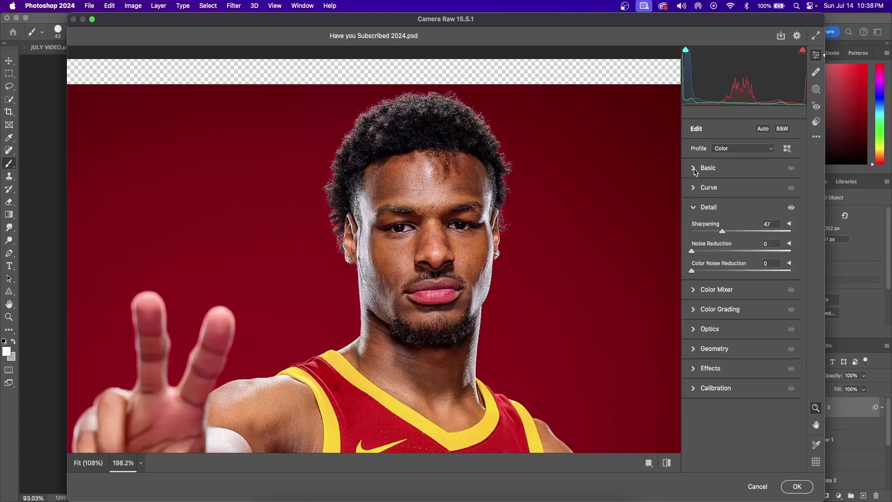
Set Highlights to +35, Shadows to -22 and Vibrance to +26, and apply the Camera Raw filter
{"action": "left_click", "coordinate": [695, 171]}
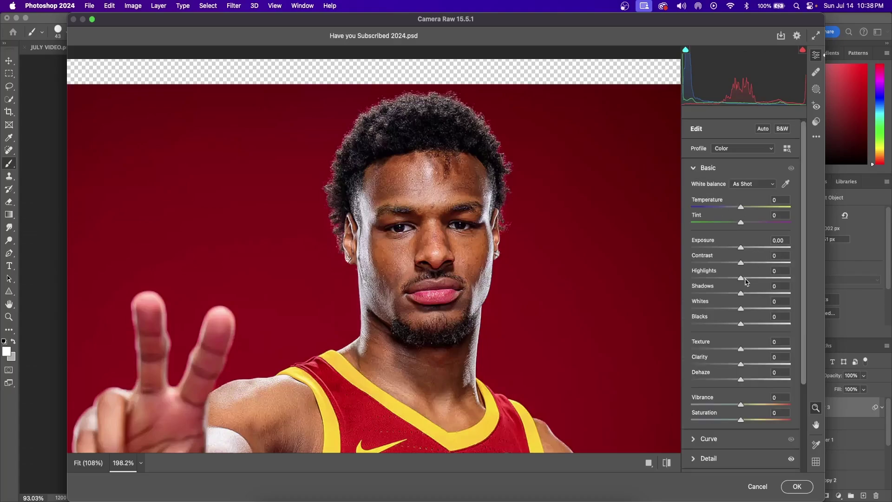
{"action": "left_click_drag", "start_coordinate": [742, 296], "coordinate": [761, 282]}
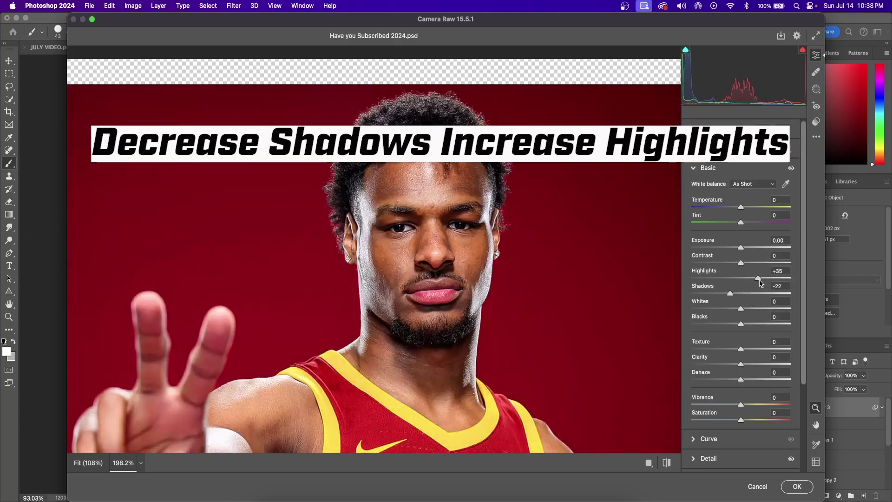
{"action": "left_click", "coordinate": [791, 169]}
{"action": "left_click_drag", "start_coordinate": [743, 407], "coordinate": [757, 406]}
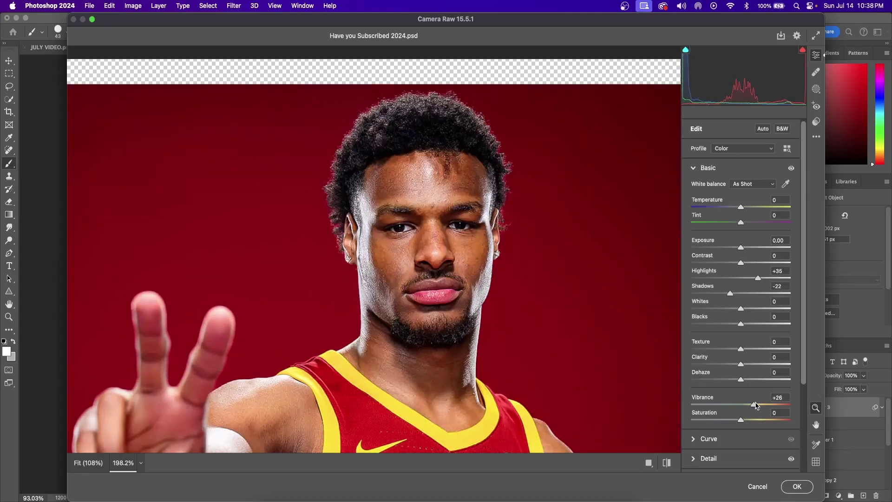
{"action": "left_click", "coordinate": [797, 486]}
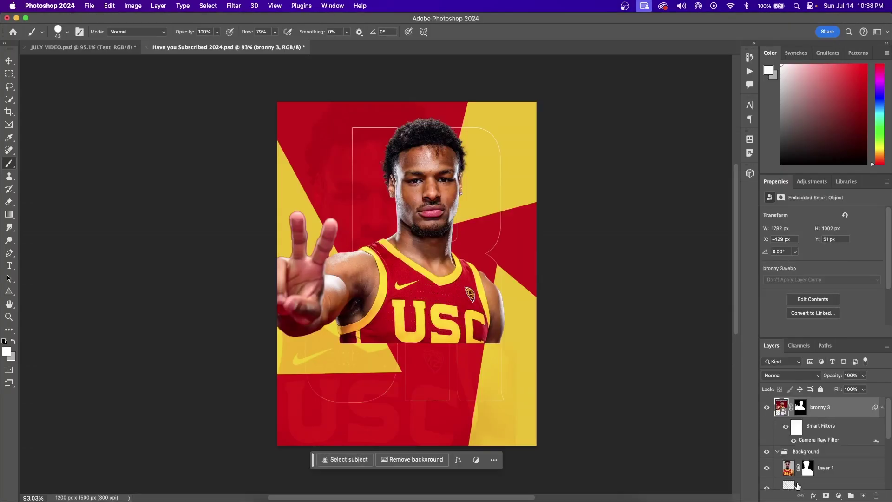
Duplicate the bronny 3 layer as bronny 3 copy
{"action": "key", "text": "z"}
{"action": "left_click_drag", "start_coordinate": [425, 232], "coordinate": [448, 254]}
{"action": "key", "text": "b"}
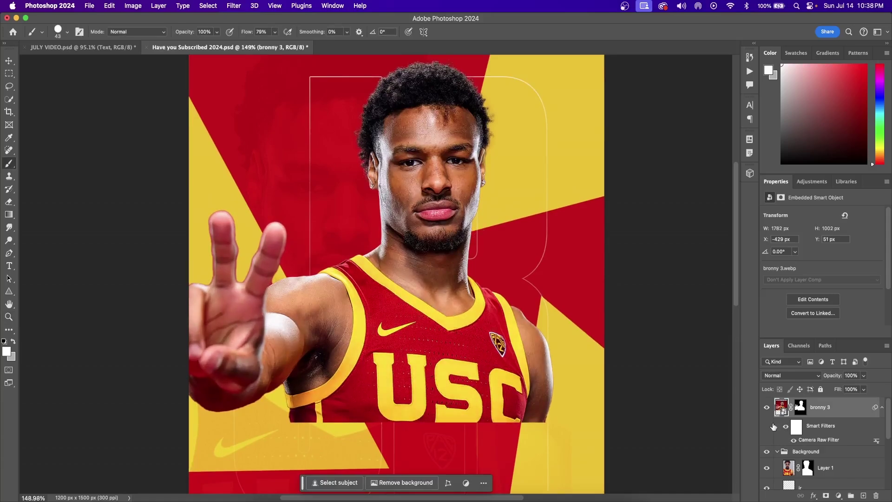
{"action": "right_click", "coordinate": [842, 409]}
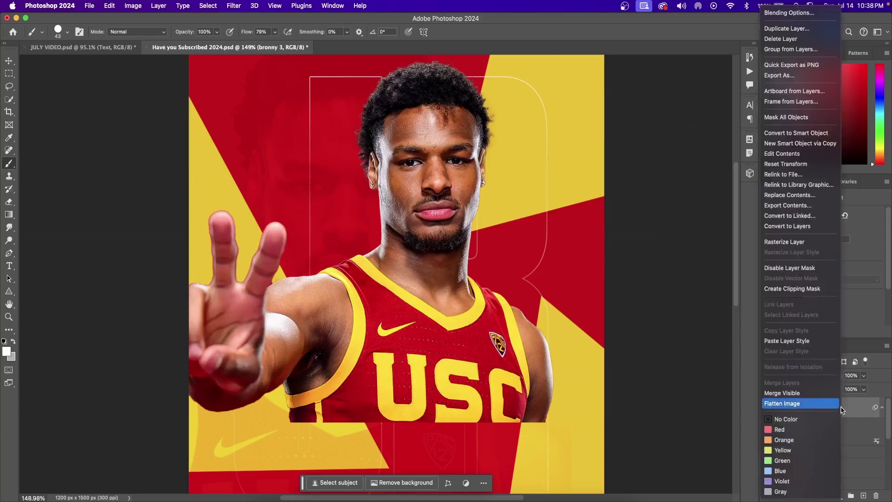
{"action": "left_click", "coordinate": [787, 29]}
{"action": "left_click", "coordinate": [440, 205]}
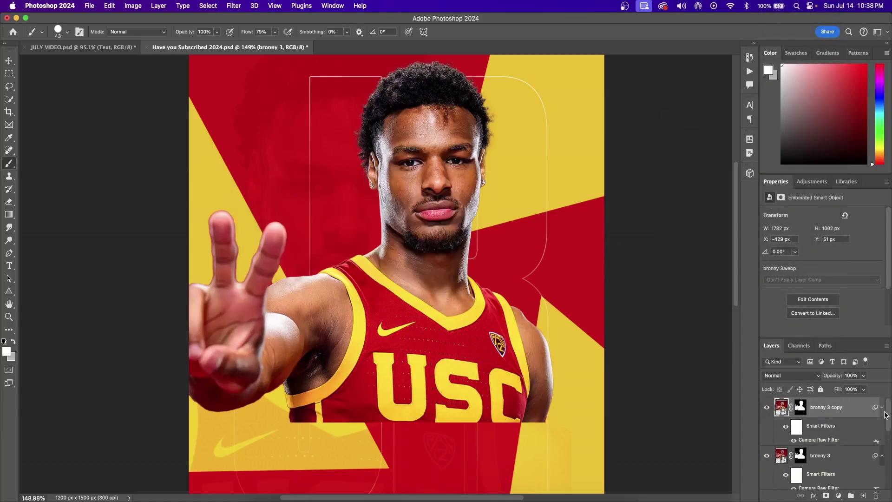
Apply a Camera Raw filter to the bronny 3 copy layer using the Adaptive: Subject preset Warm Pop at 100
{"action": "left_click", "coordinate": [234, 5]}
{"action": "left_click", "coordinate": [288, 91]}
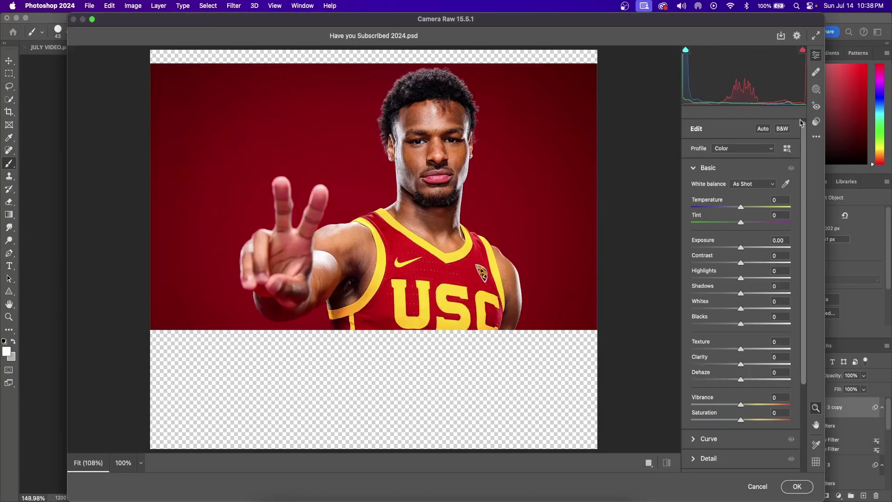
{"action": "left_click", "coordinate": [816, 122]}
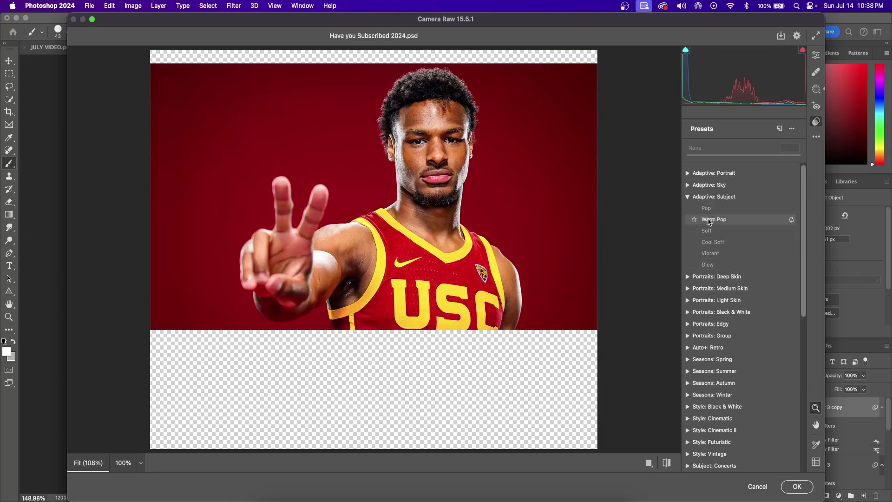
{"action": "left_click", "coordinate": [716, 225]}
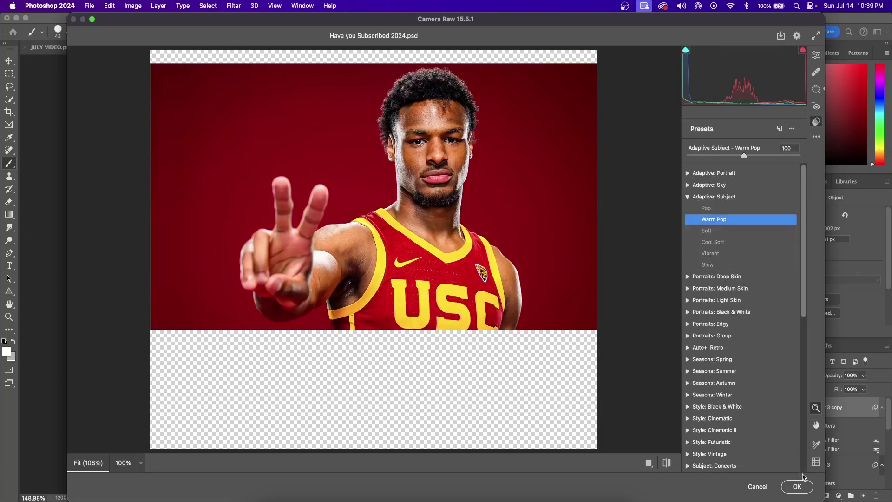
{"action": "left_click", "coordinate": [796, 486]}
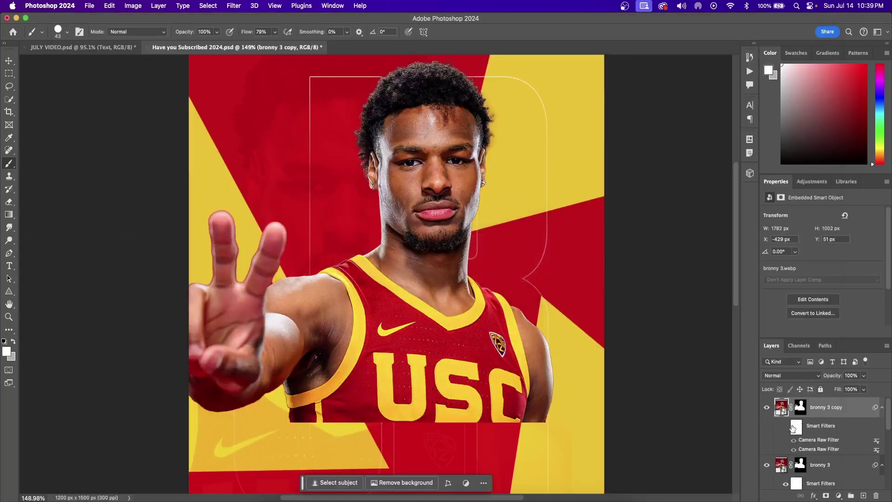
Compare the bronny 3 copy layer with its smart filters on and off, and lower the layer's opacity to 66%
{"action": "left_click", "coordinate": [795, 426]}
{"action": "left_click", "coordinate": [786, 428]}
{"action": "left_click", "coordinate": [786, 427]}
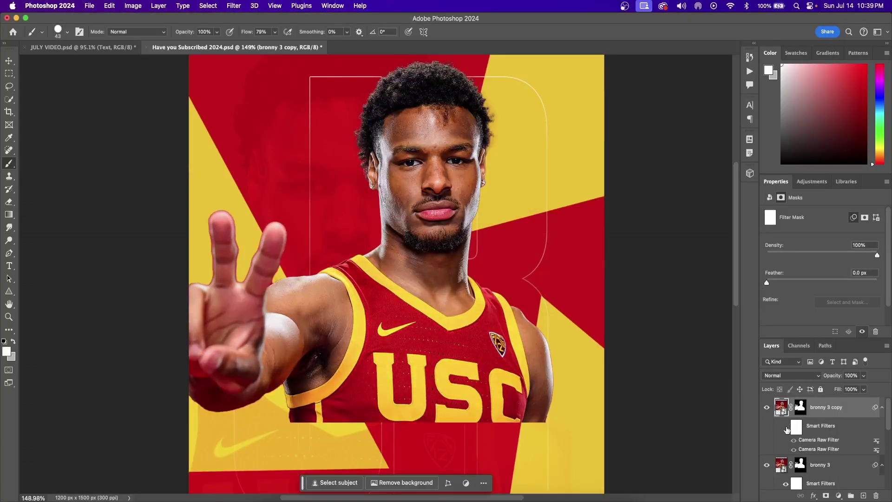
{"action": "left_click", "coordinate": [787, 427]}
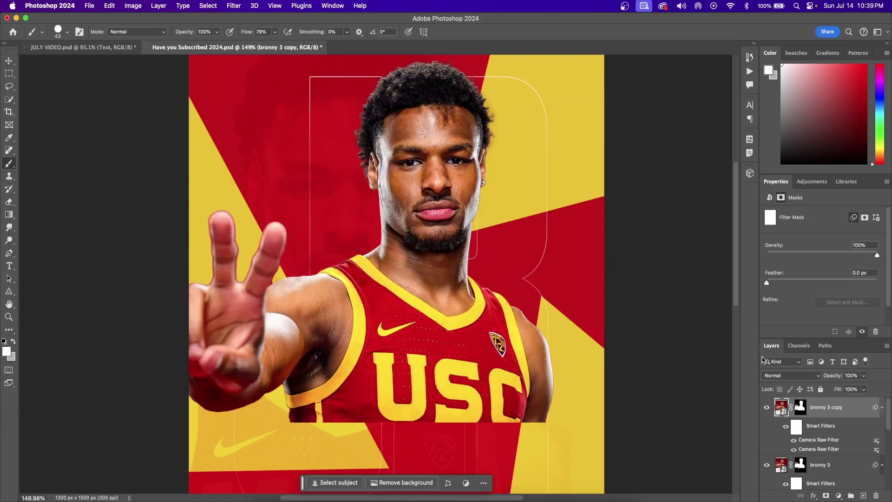
{"action": "left_click", "coordinate": [863, 375]}
{"action": "left_click_drag", "start_coordinate": [864, 388], "coordinate": [862, 389]}
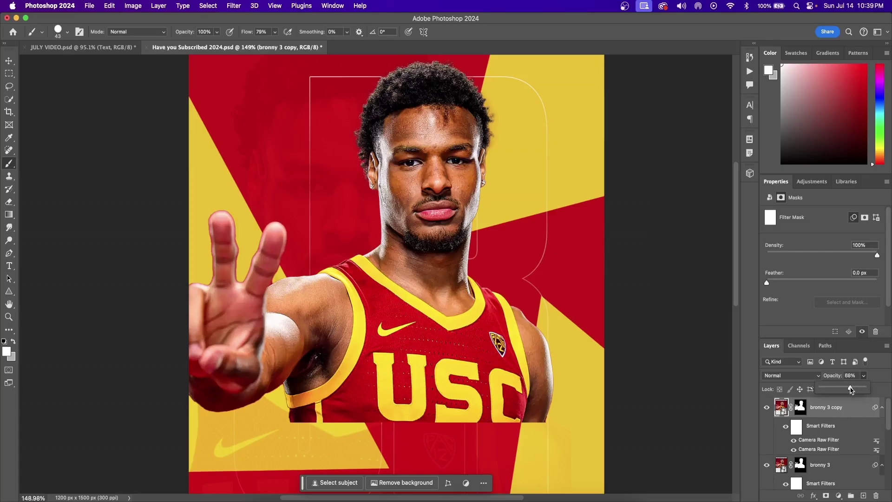
{"action": "left_click", "coordinate": [766, 409]}
{"action": "left_click", "coordinate": [766, 409]}
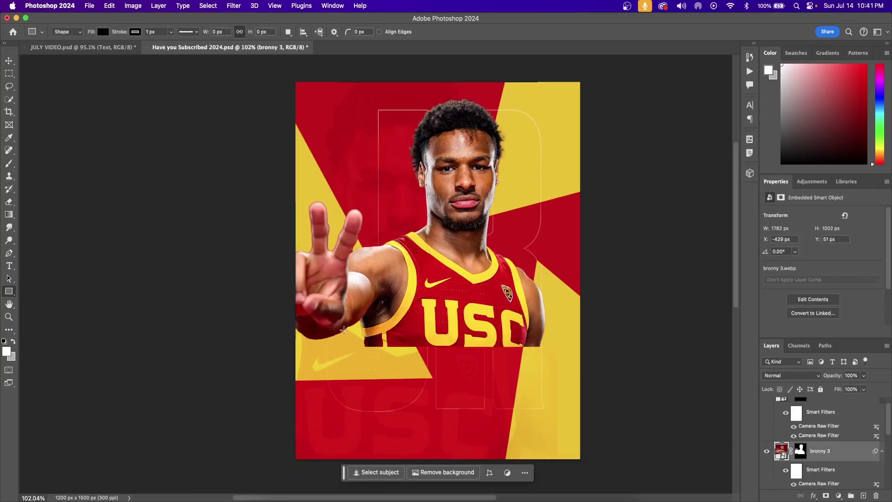
Draw a rectangle about 871 × 309 px across the player's lower torso and place its layer above bronny 3 copy
{"action": "left_click_drag", "start_coordinate": [344, 330], "coordinate": [551, 407]}
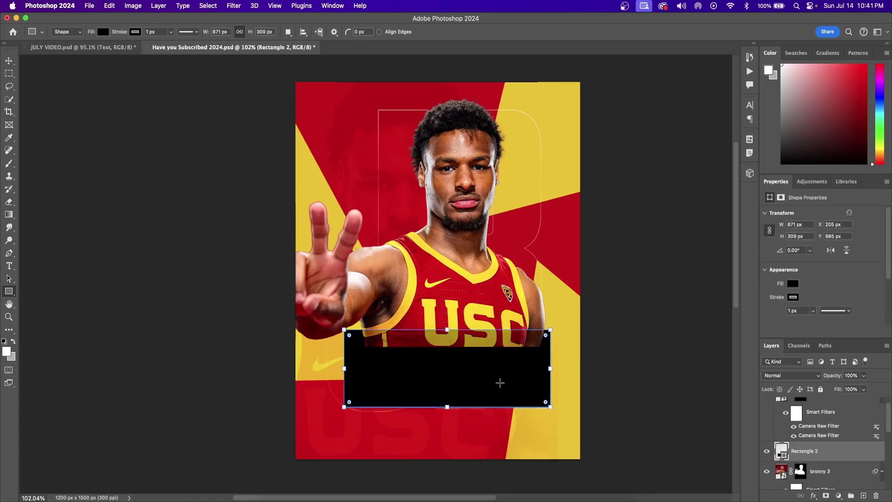
{"action": "left_click_drag", "start_coordinate": [827, 454], "coordinate": [820, 404]}
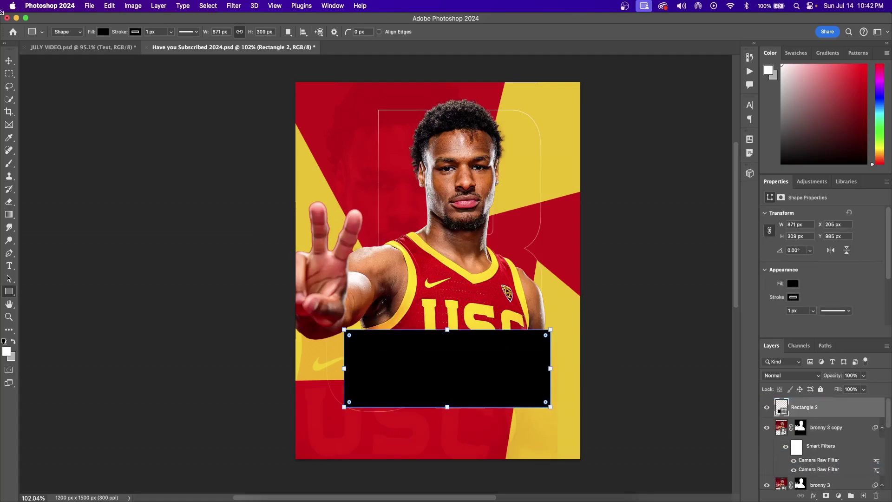
{"action": "left_click", "coordinate": [9, 61]}
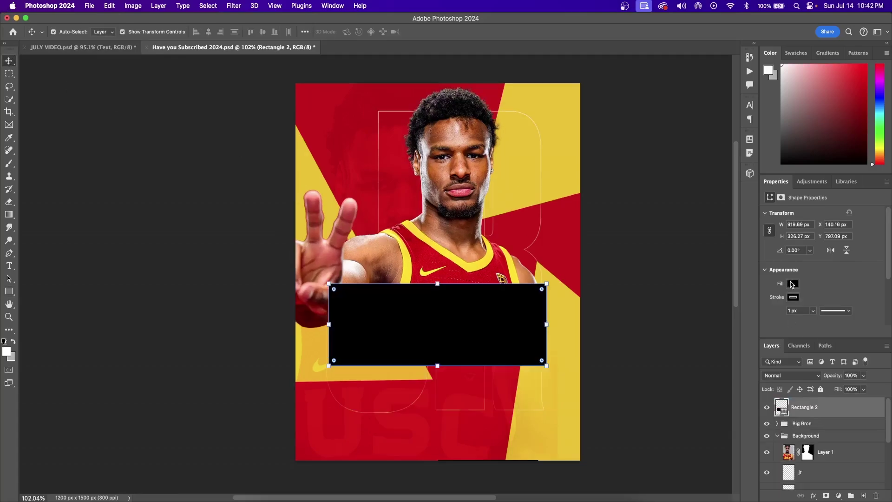
Fill the rectangle over the player's torso with the poster's dark red and remove its stroke
{"action": "left_click", "coordinate": [793, 283]}
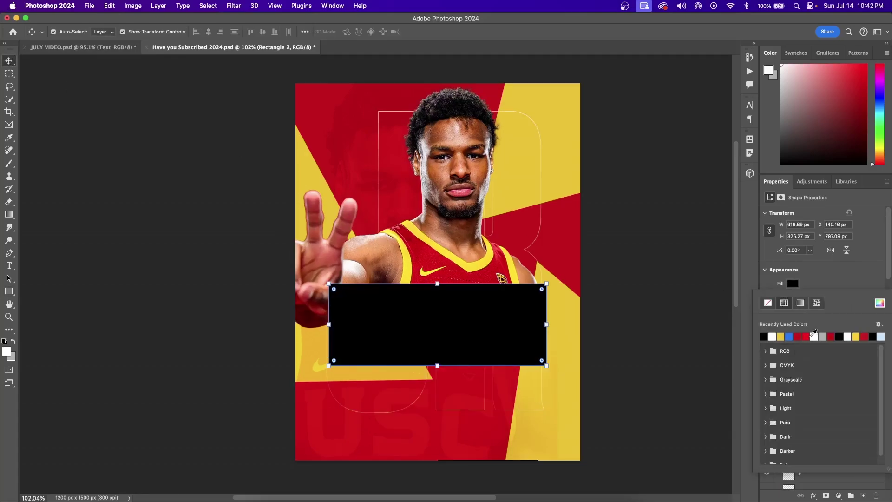
{"action": "left_click", "coordinate": [805, 336]}
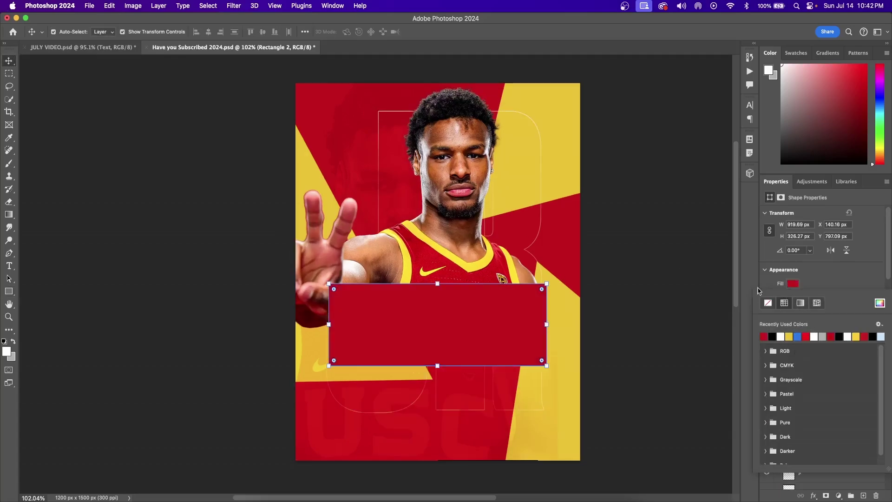
{"action": "left_click", "coordinate": [695, 272]}
{"action": "left_click", "coordinate": [501, 354]}
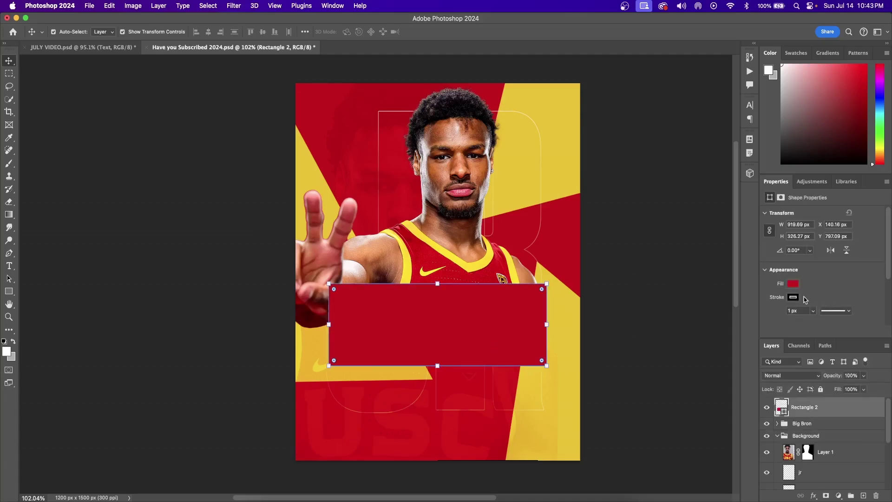
{"action": "left_click", "coordinate": [793, 297]}
{"action": "left_click", "coordinate": [770, 318]}
{"action": "left_click", "coordinate": [694, 298]}
Duplicate the red rectangle, shift the copy down to about Y 1002 px and place its layer beneath the original
{"action": "left_click", "coordinate": [828, 411]}
{"action": "right_click", "coordinate": [838, 412]}
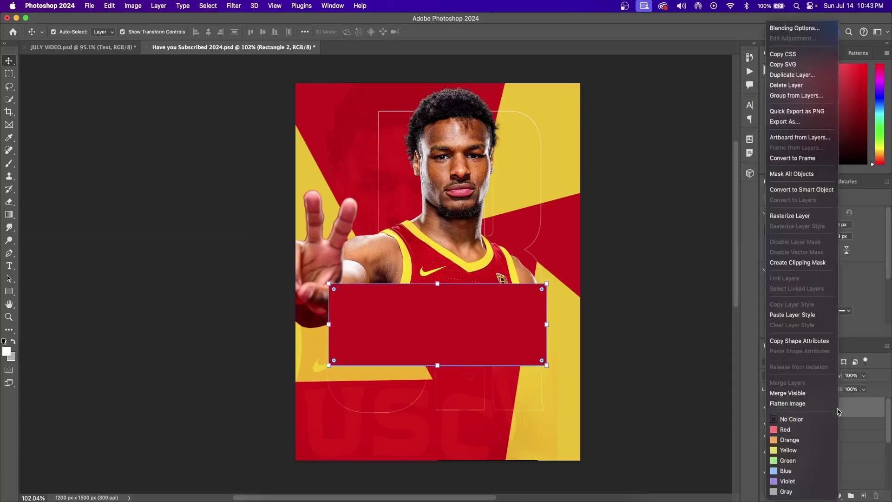
{"action": "left_click", "coordinate": [792, 75]}
{"action": "left_click", "coordinate": [443, 203]}
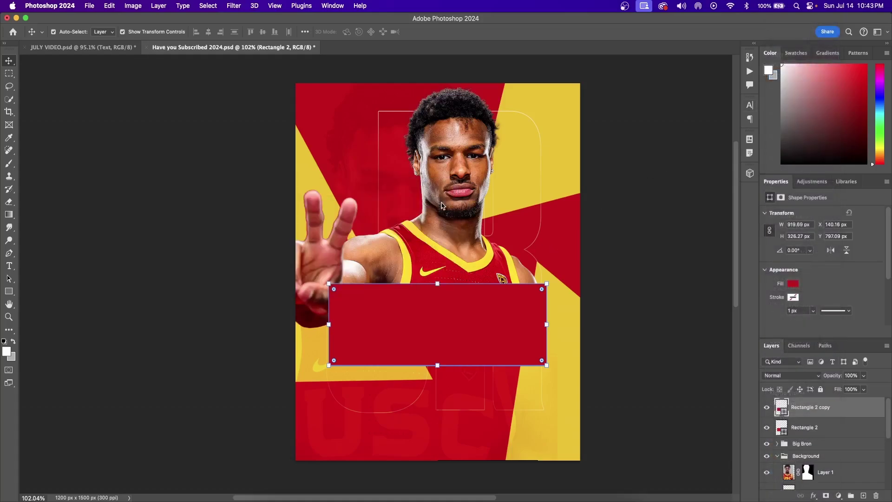
{"action": "key", "text": "super+t"}
{"action": "left_click_drag", "start_coordinate": [471, 329], "coordinate": [470, 380]}
{"action": "left_click_drag", "start_coordinate": [848, 409], "coordinate": [838, 434]}
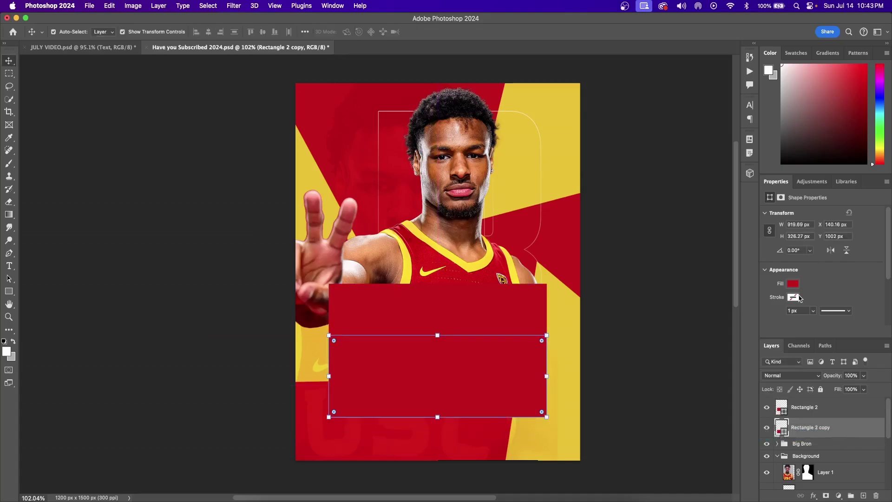
Fill the Rectangle 2 copy shape with the poster's yellow and move it up to Y 960 px
{"action": "left_click", "coordinate": [793, 283]}
{"action": "left_click", "coordinate": [790, 336]}
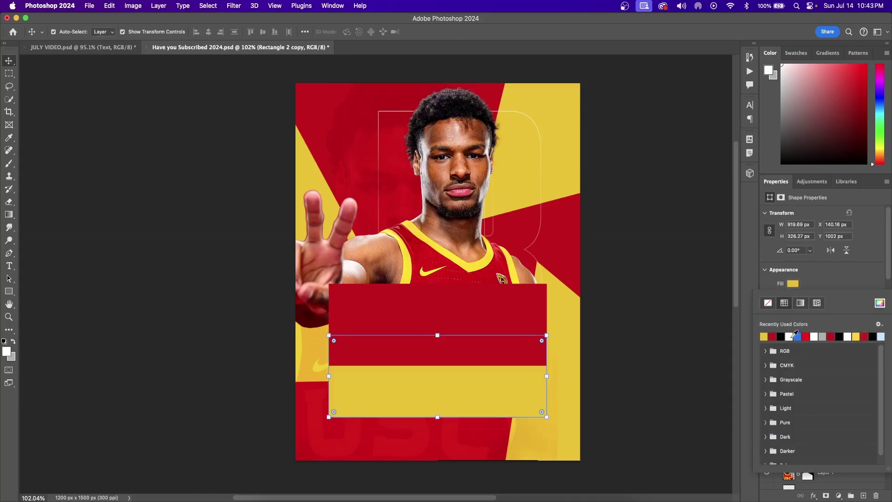
{"action": "left_click", "coordinate": [665, 253]}
{"action": "left_click", "coordinate": [665, 252]}
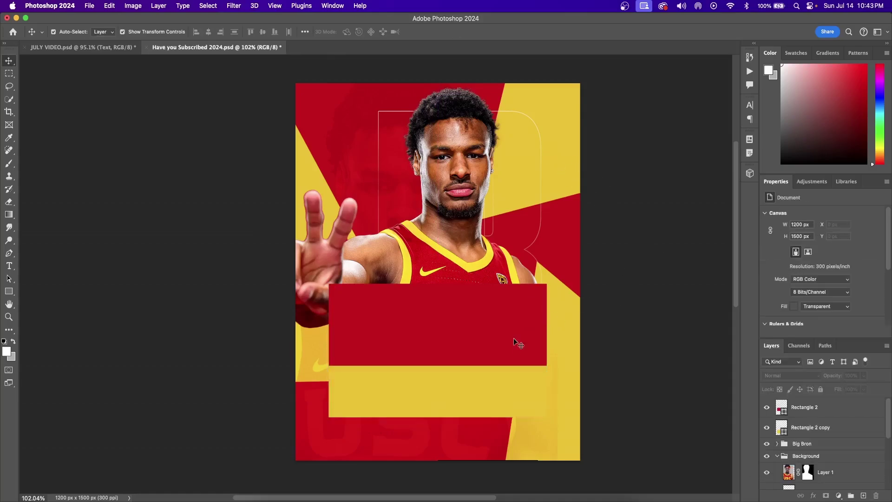
{"action": "left_click_drag", "start_coordinate": [453, 342], "coordinate": [456, 344]}
{"action": "left_click_drag", "start_coordinate": [478, 387], "coordinate": [478, 378]}
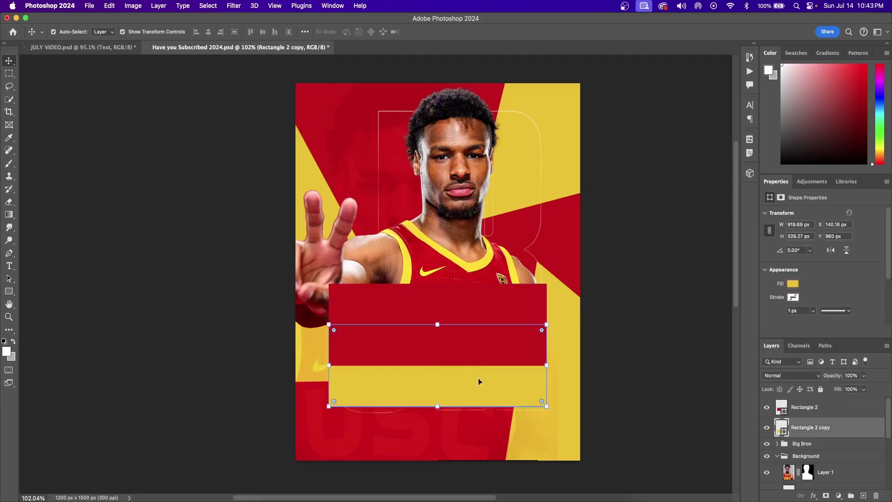
{"action": "left_click", "coordinate": [636, 334]}
Add a drop shadow to the red rectangle with 15% opacity, 90° angle, 9 px distance and 16 px size
{"action": "left_click", "coordinate": [523, 377]}
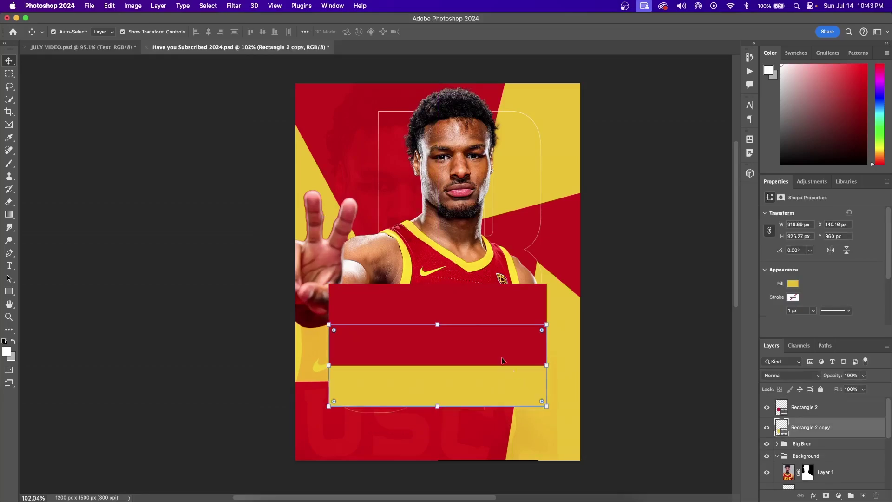
{"action": "left_click", "coordinate": [477, 291]}
{"action": "left_click", "coordinate": [814, 496]}
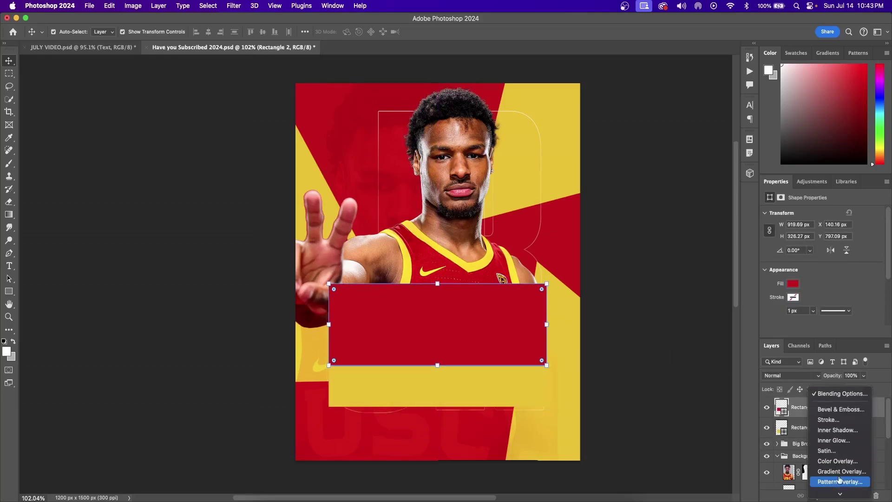
{"action": "left_click", "coordinate": [836, 494]}
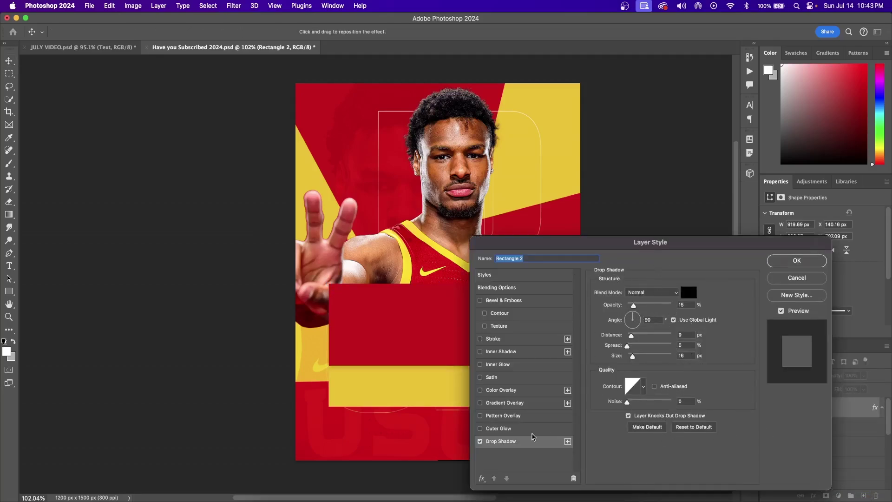
{"action": "left_click", "coordinate": [795, 261]}
Add a drop shadow to the yellow rectangle below the red one
{"action": "left_click", "coordinate": [440, 394]}
{"action": "left_click", "coordinate": [815, 495]}
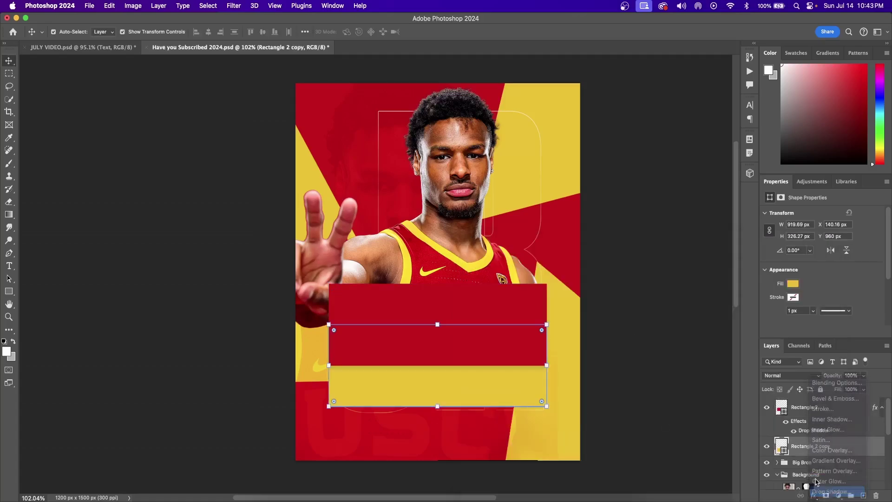
{"action": "left_click", "coordinate": [832, 488]}
{"action": "left_click", "coordinate": [782, 265]}
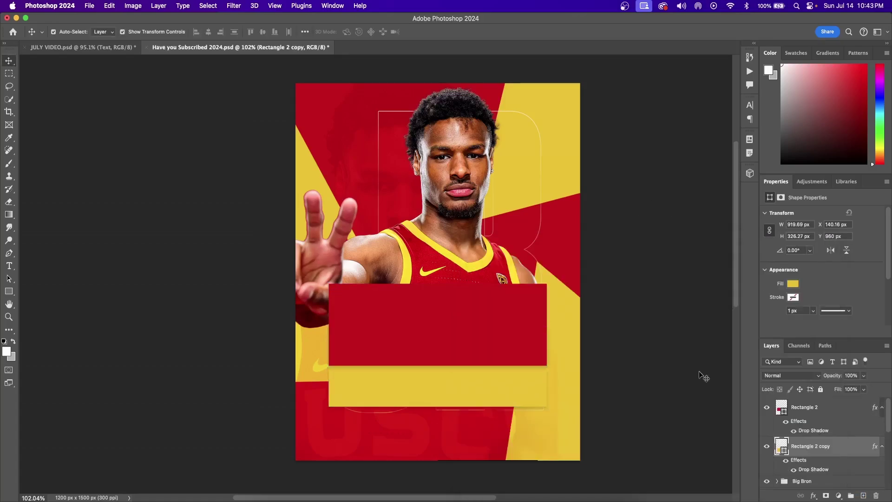
{"action": "left_click", "coordinate": [699, 371]}
Draw a triangle about 69 × 52 px on a new layer just below the red rectangle's lower-left corner
{"action": "left_click", "coordinate": [513, 318]}
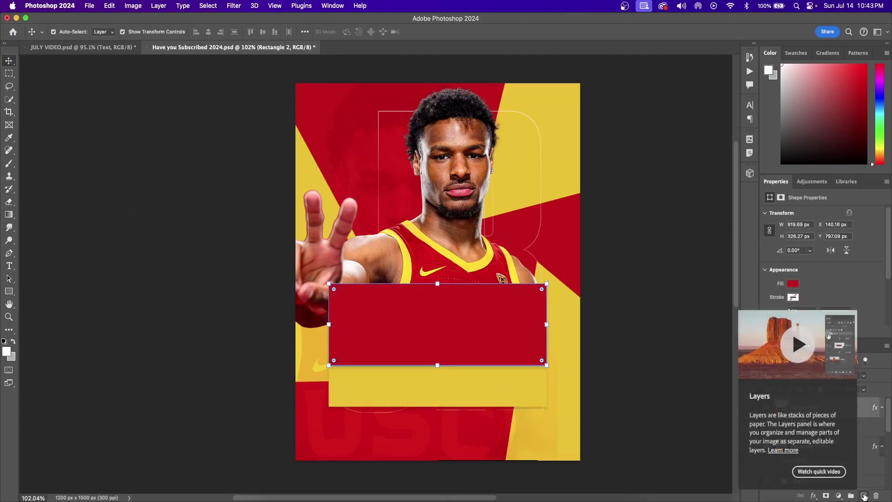
{"action": "left_click", "coordinate": [864, 495]}
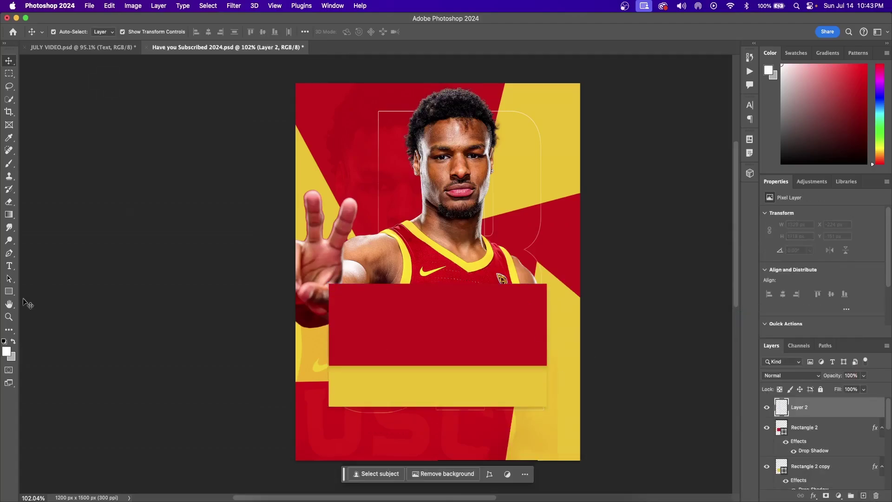
{"action": "left_click", "coordinate": [8, 292]}
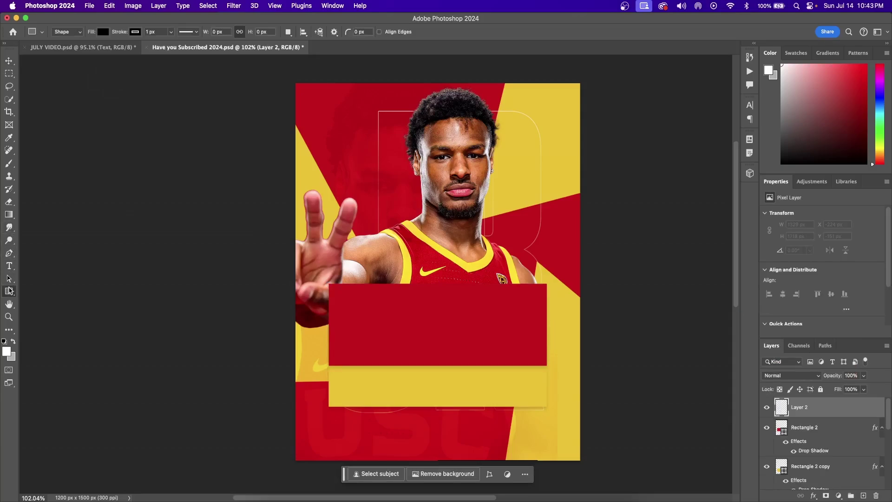
{"action": "left_click", "coordinate": [49, 309]}
{"action": "left_click_drag", "start_coordinate": [328, 366], "coordinate": [345, 378]}
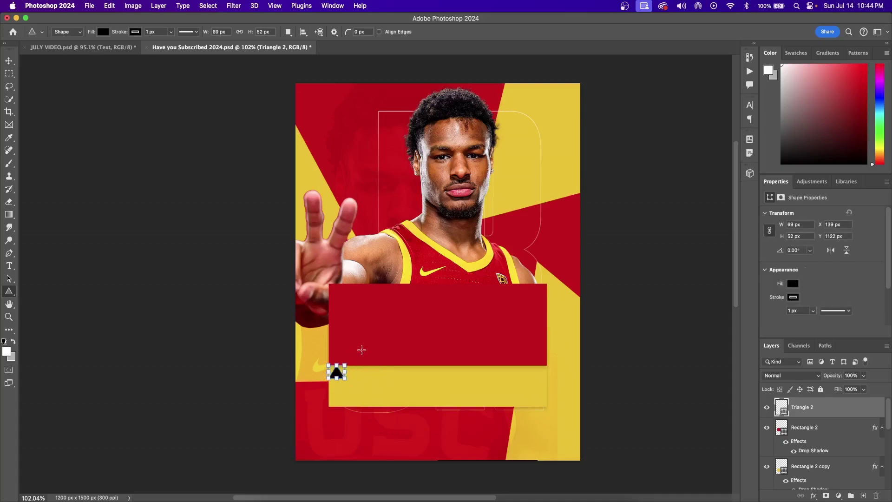
Fill the small triangle with the same dark red as the rectangle and remove its stroke
{"action": "key", "text": "z"}
{"action": "left_click_drag", "start_coordinate": [338, 366], "coordinate": [400, 363]}
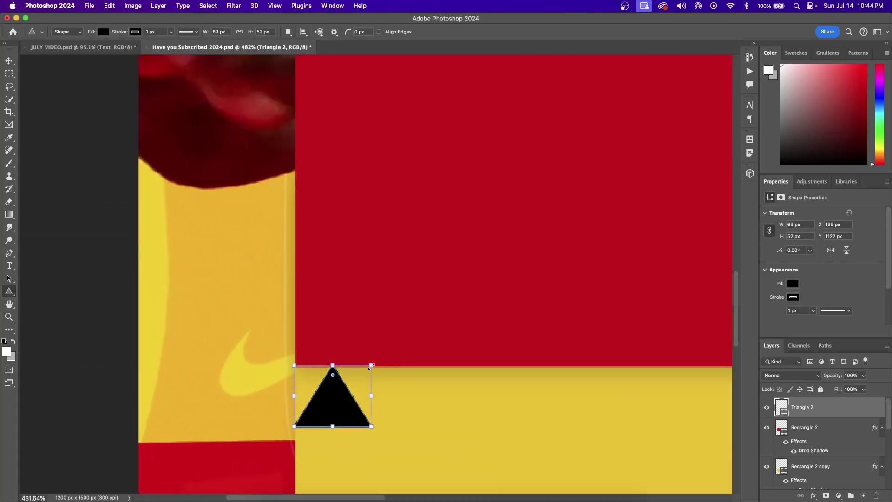
{"action": "left_click", "coordinate": [797, 282]}
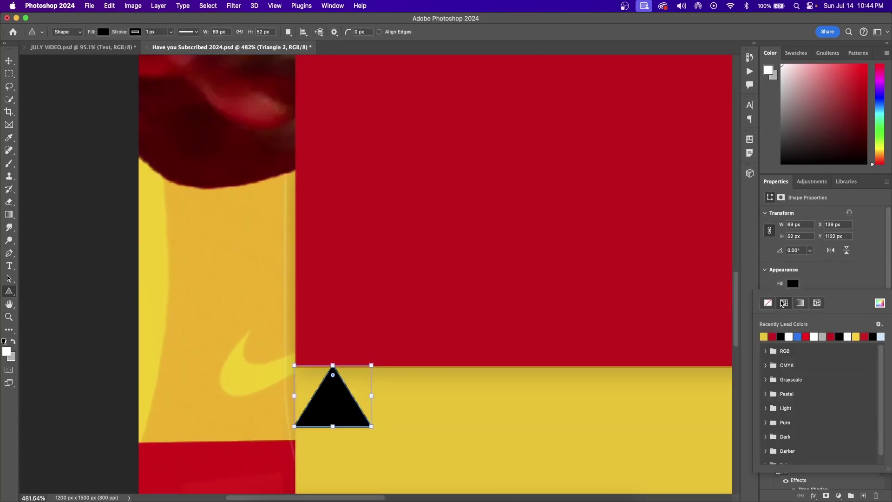
{"action": "left_click", "coordinate": [772, 337]}
{"action": "key", "text": "Escape"}
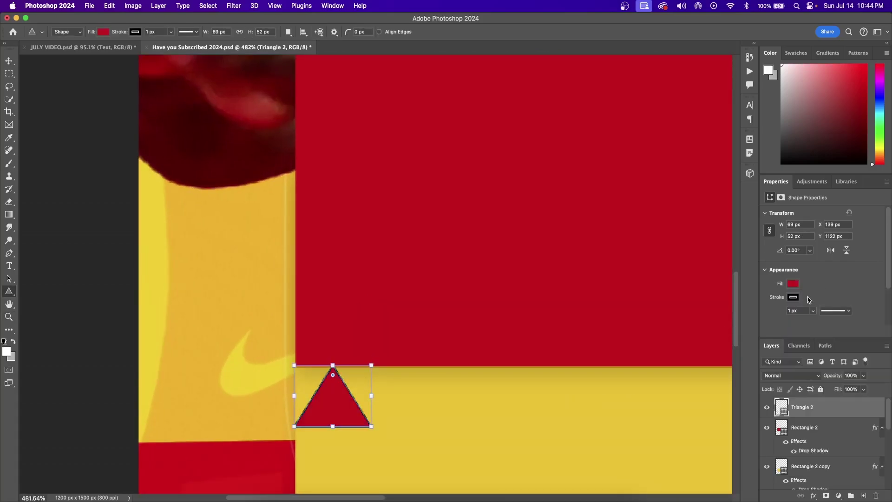
{"action": "left_click", "coordinate": [793, 297]}
{"action": "left_click", "coordinate": [769, 316]}
{"action": "key", "text": "Escape"}
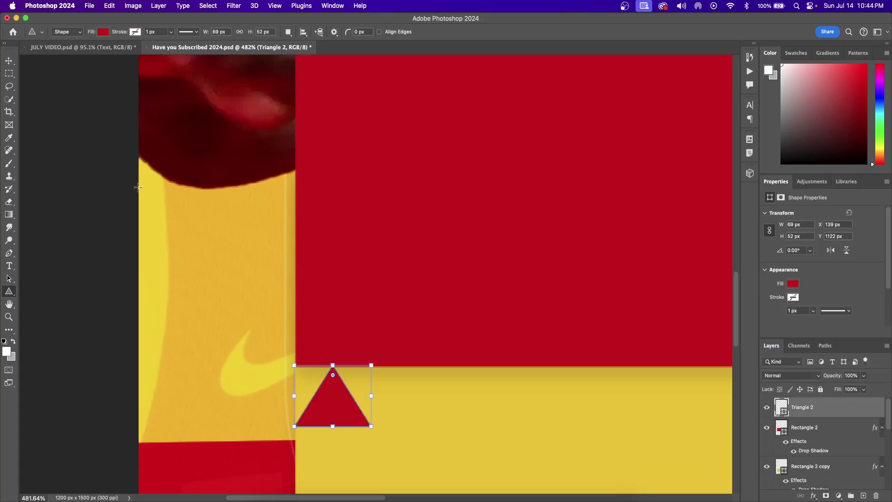
Rotate the small triangle about -33.5° and fit it against the red rectangle's lower-left corner as a folded banner edge
{"action": "left_click", "coordinate": [10, 60]}
{"action": "left_click_drag", "start_coordinate": [317, 328], "coordinate": [385, 367]}
{"action": "left_click_drag", "start_coordinate": [327, 380], "coordinate": [327, 366]}
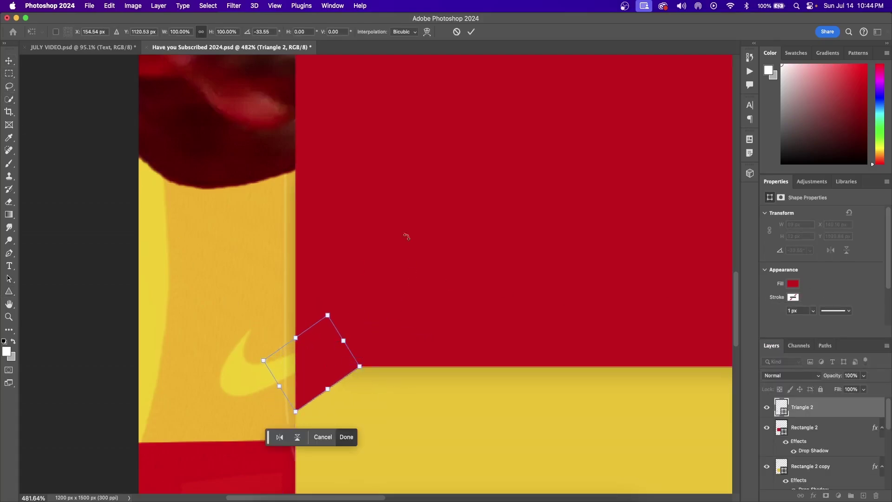
{"action": "left_click", "coordinate": [470, 31]}
{"action": "left_click", "coordinate": [459, 429]}
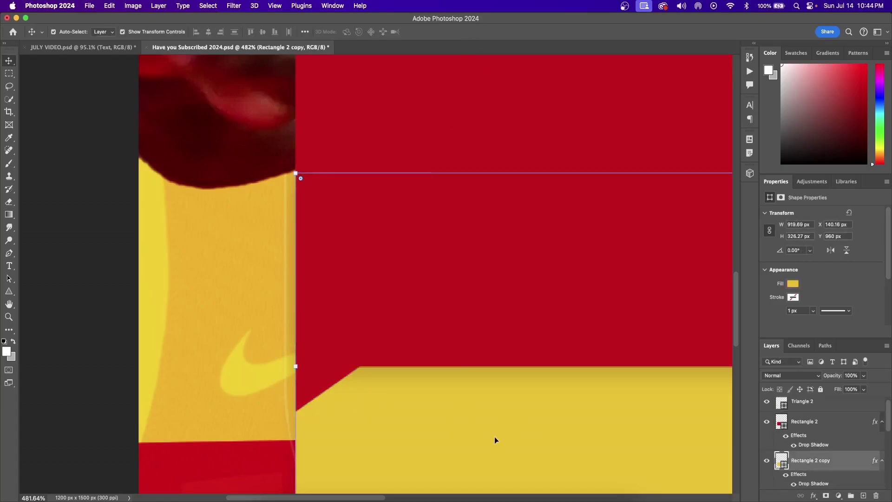
{"action": "key", "text": "z"}
{"action": "left_click_drag", "start_coordinate": [494, 436], "coordinate": [455, 441]}
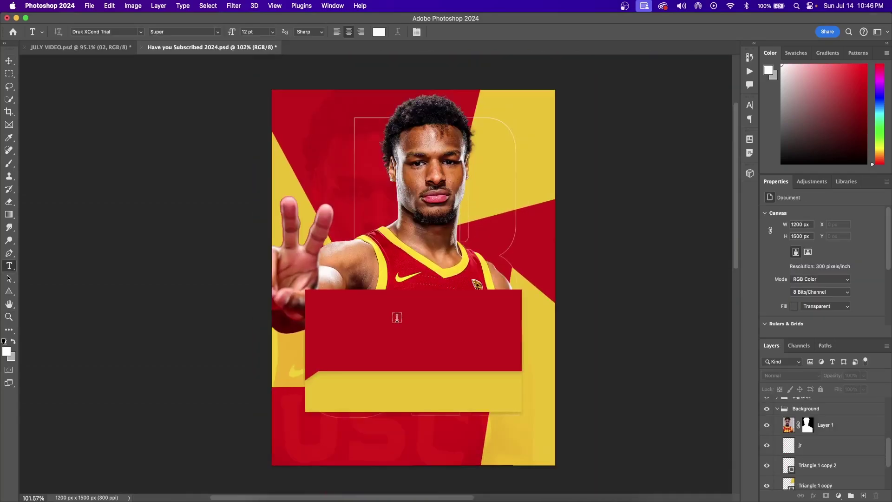
Add the white number 02 in Druk XCond Super at about 50.7 pt near the red rectangle's upper-left corner
{"action": "left_click", "coordinate": [352, 338]}
{"action": "key", "text": "BackSpace"}
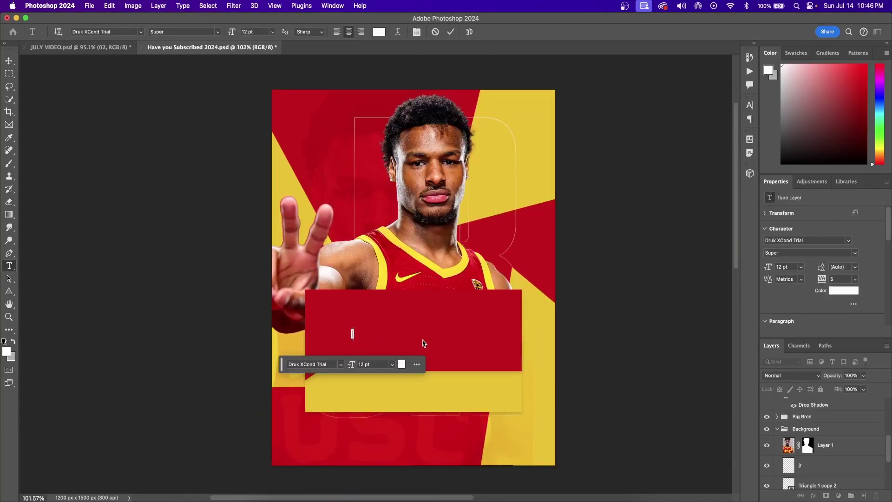
{"action": "left_click", "coordinate": [9, 61]}
{"action": "left_click_drag", "start_coordinate": [356, 328], "coordinate": [339, 313]}
{"action": "key", "text": "Return"}
Duplicate the 02 text layer and turn the copy into the number 55 beside it
{"action": "right_click", "coordinate": [750, 399]}
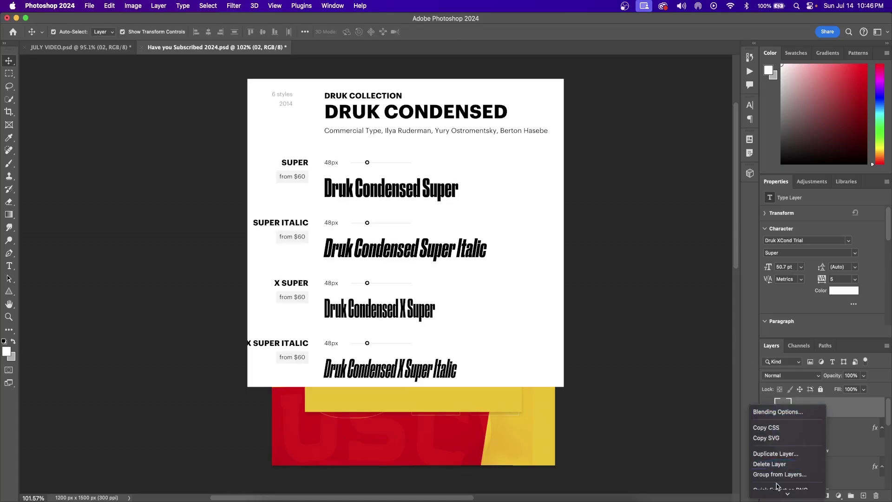
{"action": "left_click", "coordinate": [777, 421]}
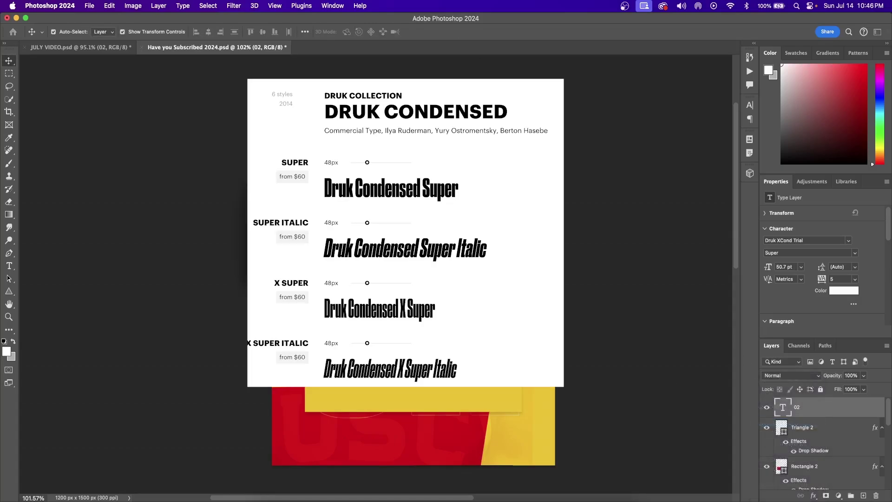
{"action": "key", "text": "ctrl+t"}
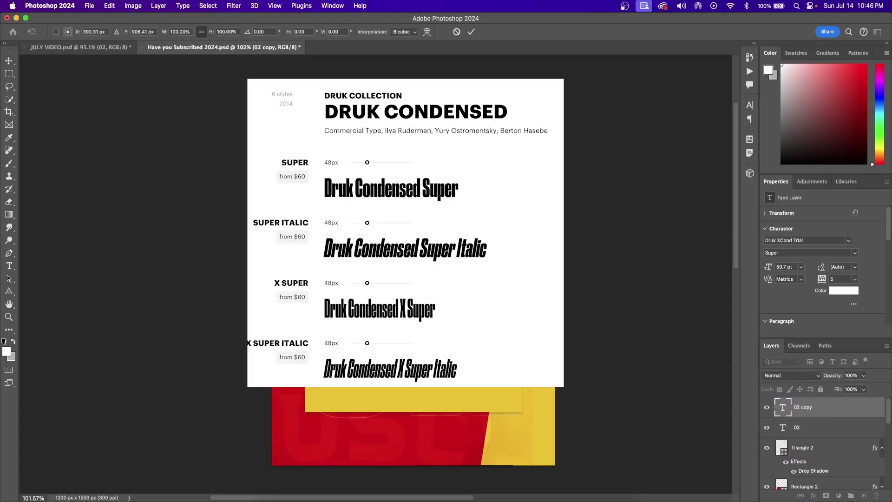
Switch to Chrome, find images for nba logo and lakers logo, and bring both logos onto the red rectangle
{"action": "left_click", "coordinate": [343, 493]}
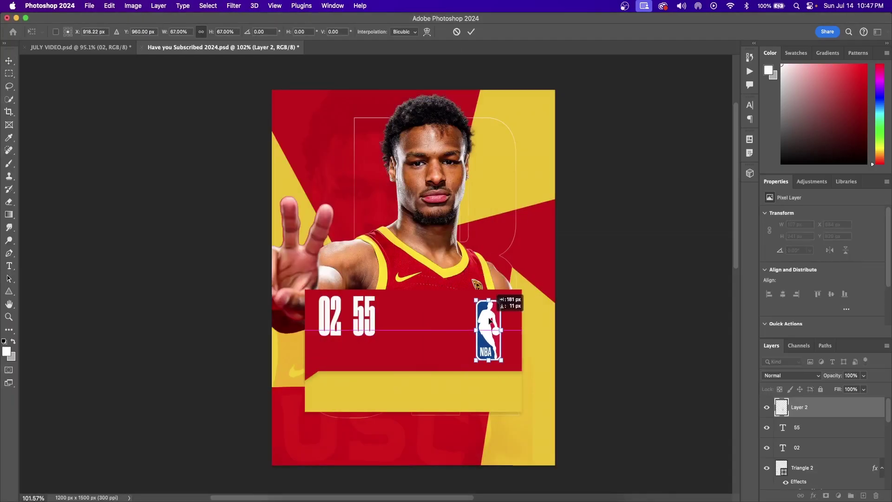
{"action": "key", "text": "Return"}
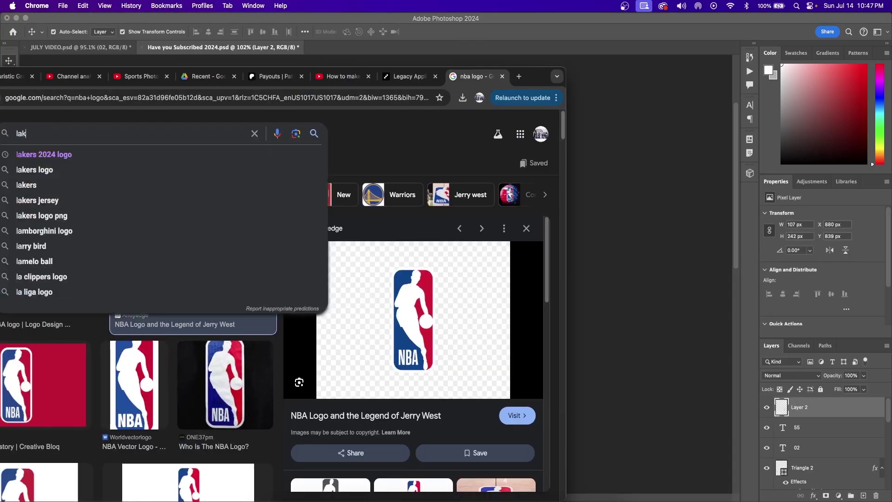
{"action": "type", "text": "kers logo"}
{"action": "key", "text": "Return"}
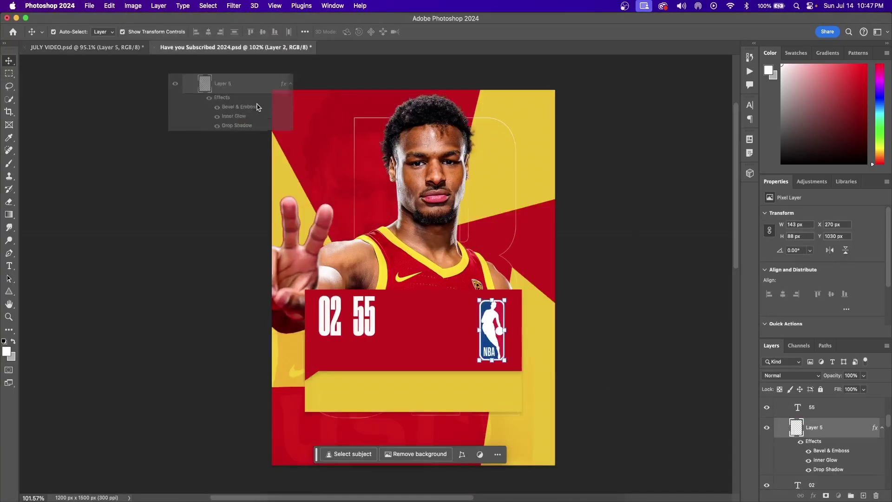
{"action": "left_click_drag", "start_coordinate": [221, 100], "coordinate": [351, 354]}
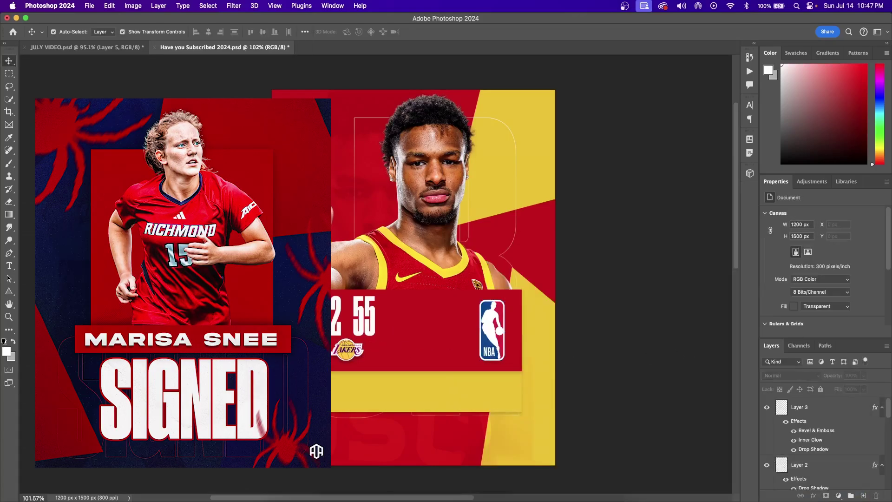
Add the white text BRONNY JAMES on the yellow rectangle and select all of it
{"action": "key", "text": "t"}
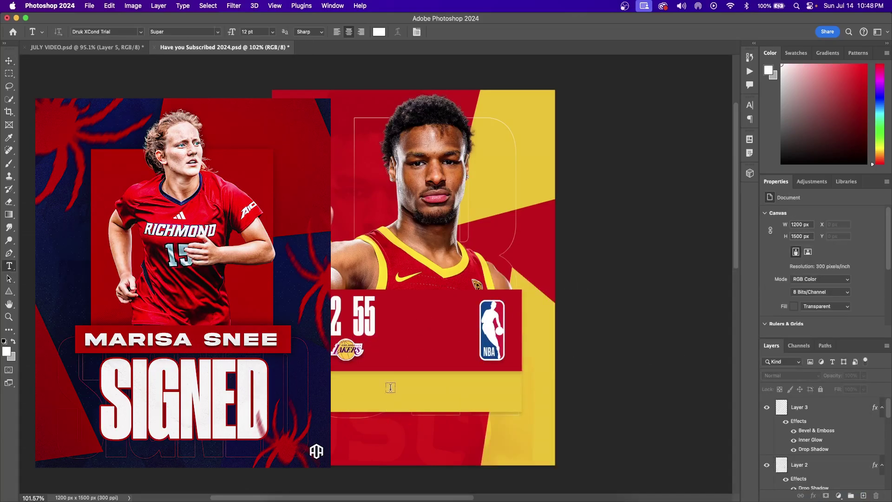
{"action": "left_click", "coordinate": [390, 387]}
{"action": "type", "text": "BRONNY JAMES"}
{"action": "key", "text": "super+a"}
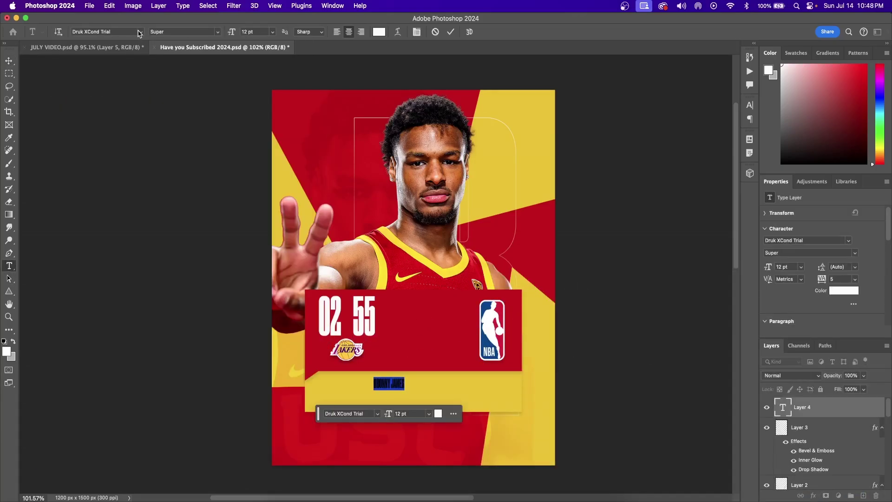
Change the BRONNY JAMES title to a wide bold font and enlarge it to span the yellow rectangle
{"action": "left_click", "coordinate": [141, 31]}
{"action": "scroll", "coordinate": [124, 302], "scroll_direction": "down", "scroll_amount": 5}
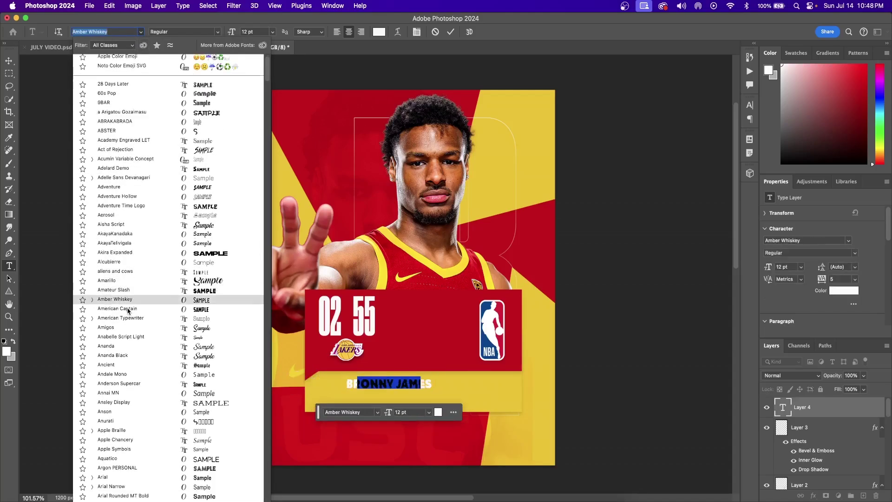
{"action": "scroll", "coordinate": [122, 372], "scroll_direction": "down", "scroll_amount": 5}
{"action": "scroll", "coordinate": [123, 396], "scroll_direction": "up", "scroll_amount": 2}
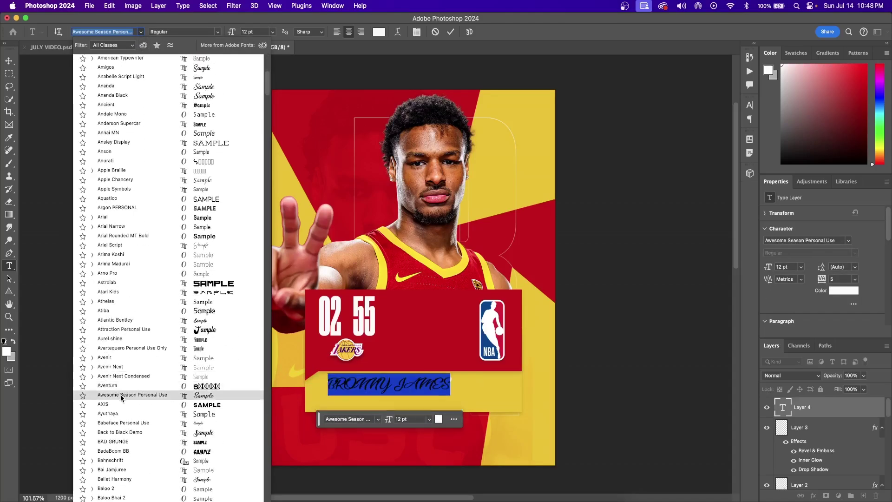
{"action": "left_click_drag", "start_coordinate": [456, 382], "coordinate": [521, 390]}
{"action": "left_click", "coordinate": [662, 378]}
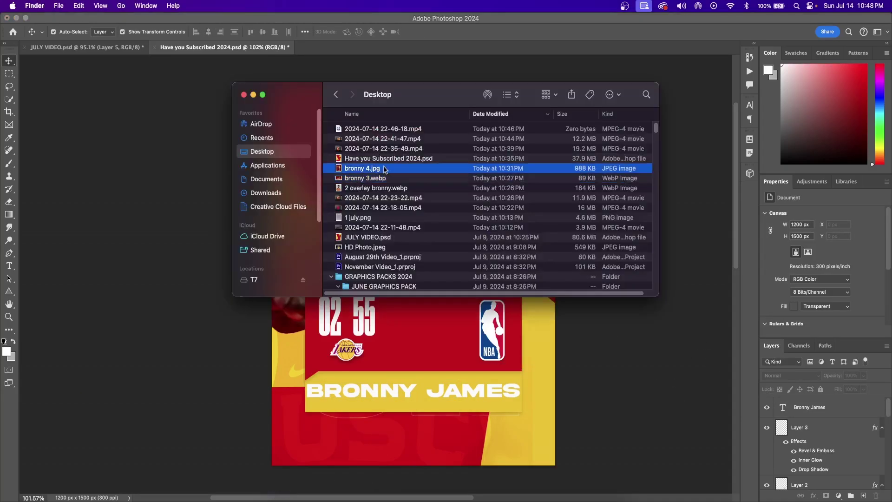
Place the bronny 4.jpg photo on the poster and quick-select the player in the red USC uniform
{"action": "double_click", "coordinate": [368, 169]}
{"action": "key", "text": "Return"}
{"action": "key", "text": "w"}
{"action": "mouse_move", "coordinate": [365, 116]}
{"action": "left_mouse_down"}
{"action": "mouse_move", "coordinate": [345, 312]}
{"action": "mouse_move", "coordinate": [325, 378]}
{"action": "mouse_move", "coordinate": [370, 359]}
{"action": "mouse_move", "coordinate": [333, 417]}
{"action": "left_mouse_up"}
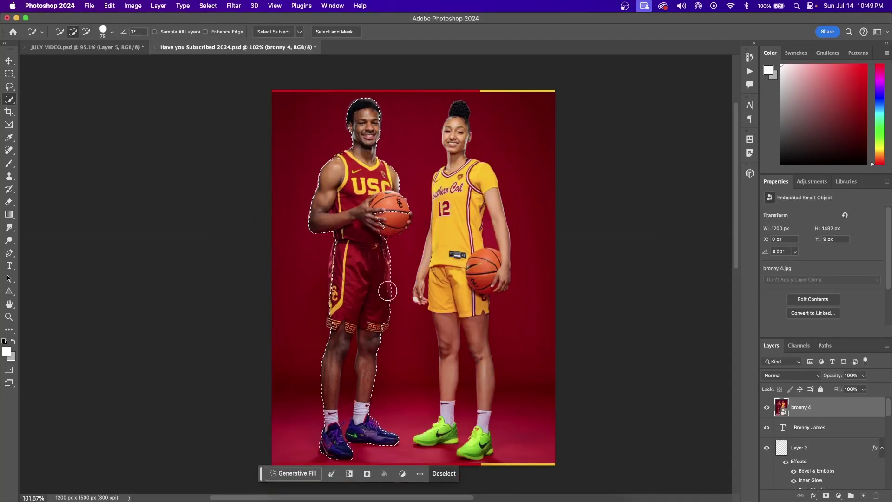
Refine the selection around the player's shorts and legs with a smaller brush, then mask out the rest of the photo
{"action": "scroll", "coordinate": [378, 121], "scroll_direction": "up", "scroll_amount": 5}
{"action": "scroll", "coordinate": [230, 376], "scroll_direction": "down", "scroll_amount": 7}
{"action": "scroll", "coordinate": [230, 376], "scroll_direction": "down", "scroll_amount": 10}
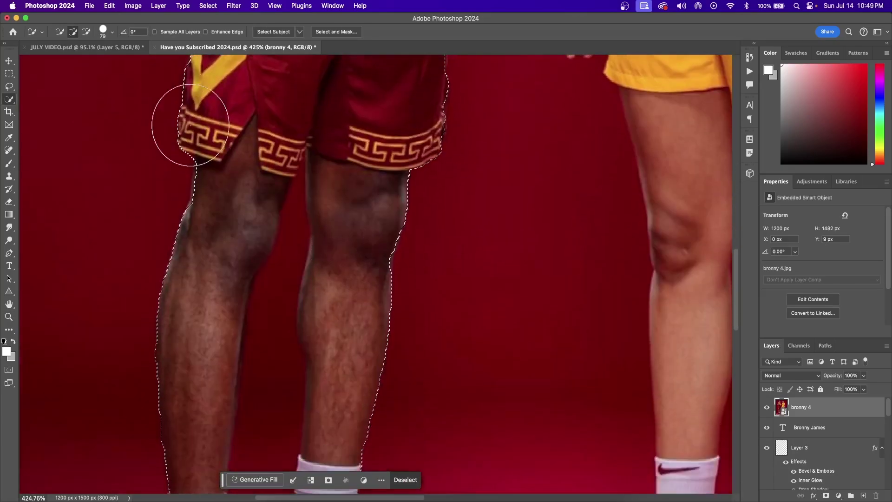
{"action": "key", "text": "["}
{"action": "key", "text": "["}
{"action": "key", "text": "["}
{"action": "key", "text": "["}
{"action": "key", "text": "["}
{"action": "scroll", "coordinate": [273, 332], "scroll_direction": "down", "scroll_amount": 3}
{"action": "left_click_drag", "start_coordinate": [273, 331], "coordinate": [262, 380]}
{"action": "scroll", "coordinate": [293, 328], "scroll_direction": "up", "scroll_amount": 5}
{"action": "left_click", "coordinate": [826, 495]}
Paint on the bronny 4 layer mask to clean up the cutout edges along the player's legs
{"action": "left_click", "coordinate": [9, 164]}
{"action": "left_click_drag", "start_coordinate": [292, 289], "coordinate": [311, 395]}
{"action": "scroll", "coordinate": [313, 367], "scroll_direction": "down", "scroll_amount": 3}
{"action": "key", "text": "x"}
{"action": "key", "text": "x"}
{"action": "left_click_drag", "start_coordinate": [180, 224], "coordinate": [157, 285]}
{"action": "scroll", "coordinate": [158, 285], "scroll_direction": "down", "scroll_amount": 6}
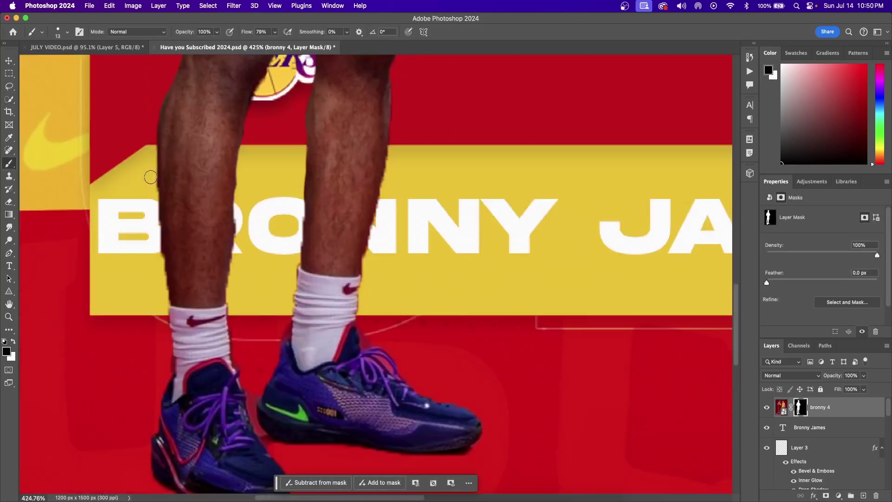
{"action": "scroll", "coordinate": [159, 217], "scroll_direction": "up", "scroll_amount": 15}
{"action": "key", "text": "x"}
{"action": "key", "text": "z"}
{"action": "left_click_drag", "start_coordinate": [467, 167], "coordinate": [394, 166]}
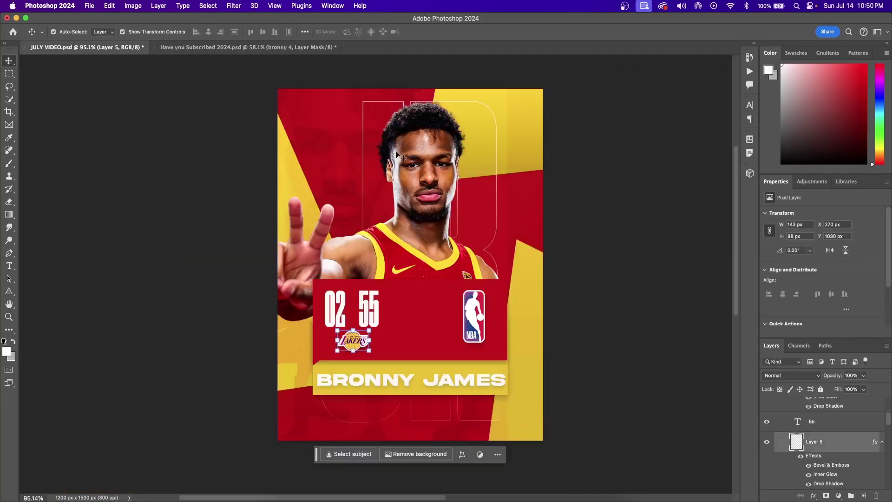
{"action": "scroll", "coordinate": [586, 268], "scroll_direction": "up", "scroll_amount": 2}
Apply Camera Raw to the bronny 4 layer with Texture +45, Clarity +42, Contrast +26, Shadows +41 and Vibrance +14, and compare before and after
{"action": "left_click", "coordinate": [782, 407]}
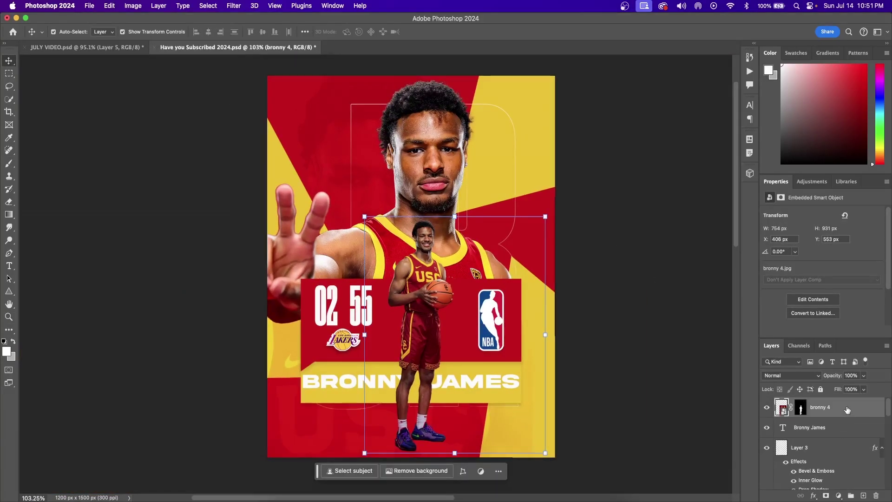
{"action": "left_click", "coordinate": [232, 5]}
{"action": "left_click", "coordinate": [283, 90]}
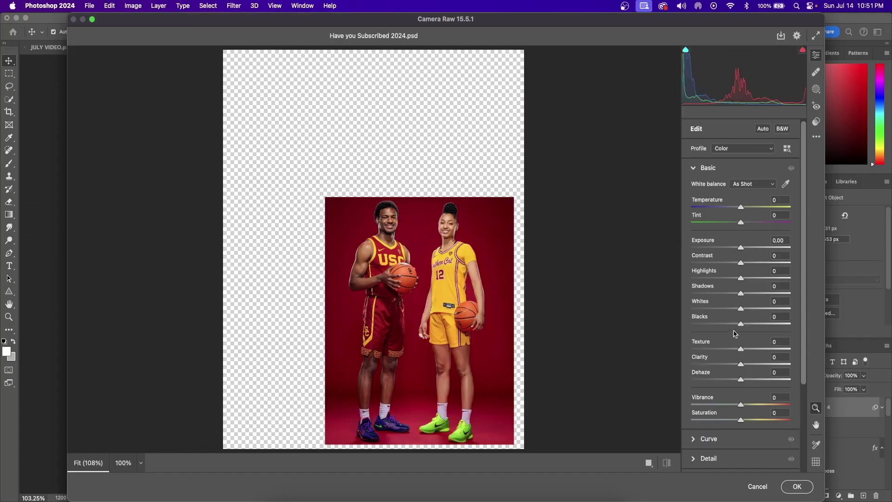
{"action": "left_click_drag", "start_coordinate": [397, 296], "coordinate": [466, 296]}
{"action": "left_click_drag", "start_coordinate": [741, 364], "coordinate": [763, 349]}
{"action": "left_click_drag", "start_coordinate": [741, 263], "coordinate": [759, 264]}
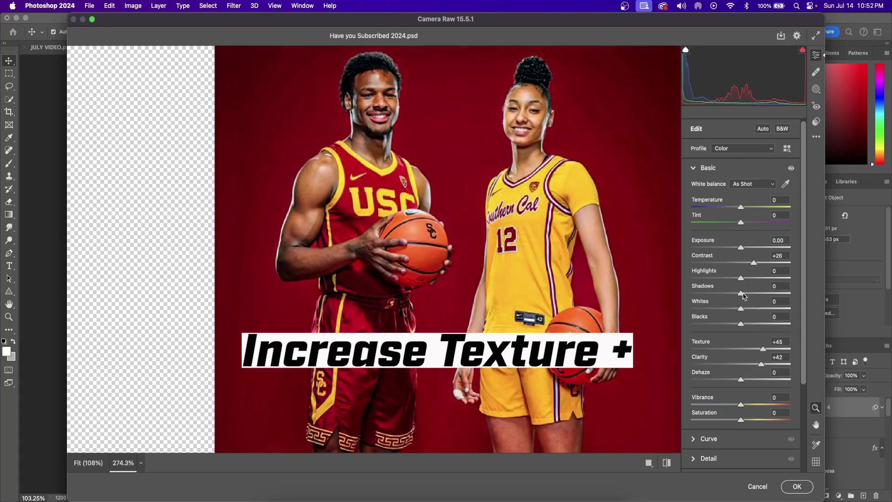
{"action": "left_click_drag", "start_coordinate": [742, 294], "coordinate": [763, 294]}
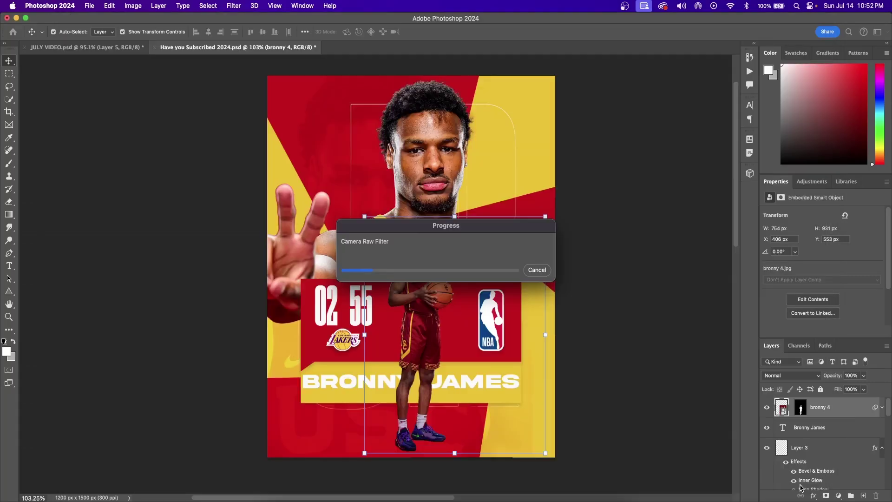
{"action": "left_click", "coordinate": [797, 486]}
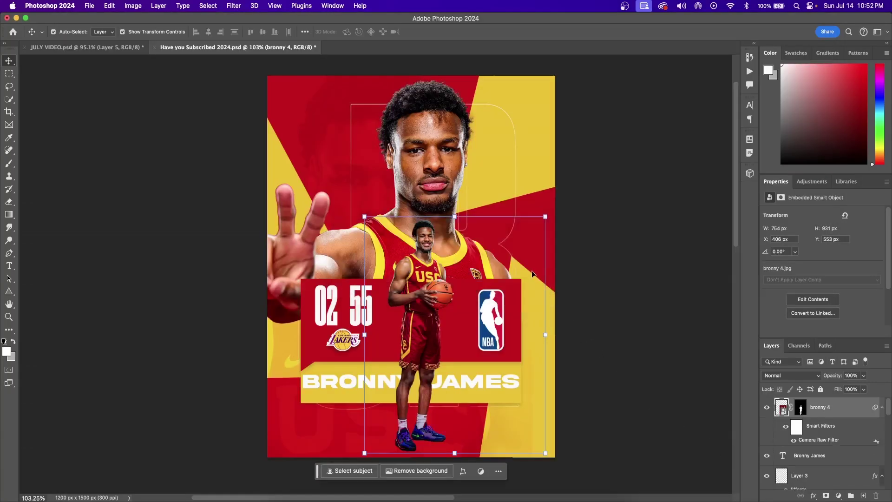
{"action": "left_click", "coordinate": [786, 427]}
{"action": "left_click", "coordinate": [786, 428]}
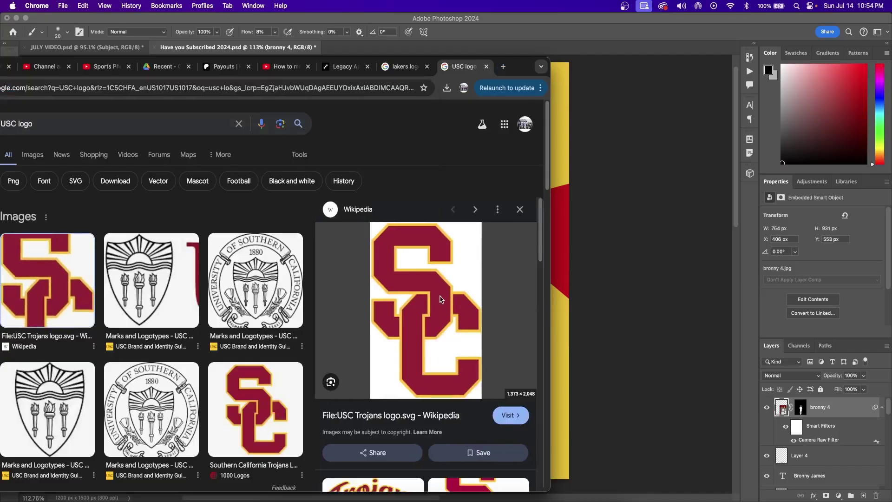
Bring the USC Trojans SC logo from the browser image results onto the poster as a new layer
{"action": "left_click_drag", "start_coordinate": [525, 68], "coordinate": [256, 29]}
{"action": "left_click", "coordinate": [343, 403]}
{"action": "left_click_drag", "start_coordinate": [143, 277], "coordinate": [504, 192]}
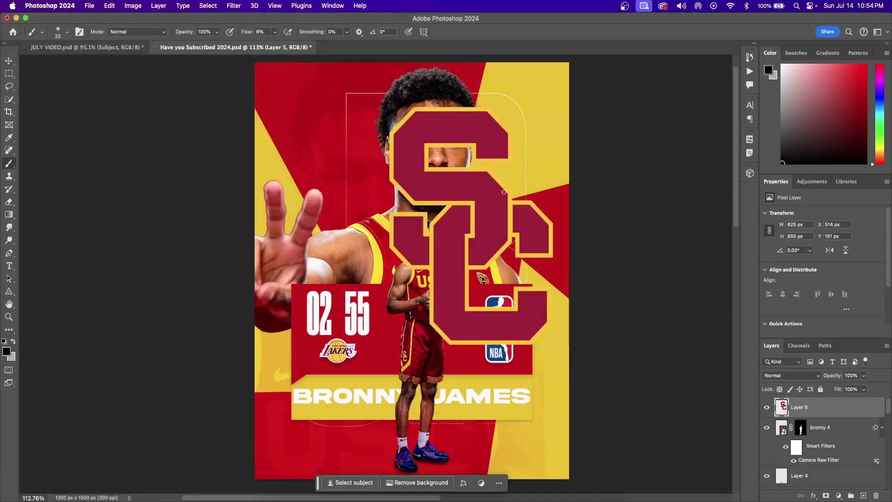
Clip a Selective Color adjustment to the SC logo with Reds at Cyan -92, Magenta +24 and Black +23
{"action": "left_click", "coordinate": [9, 61]}
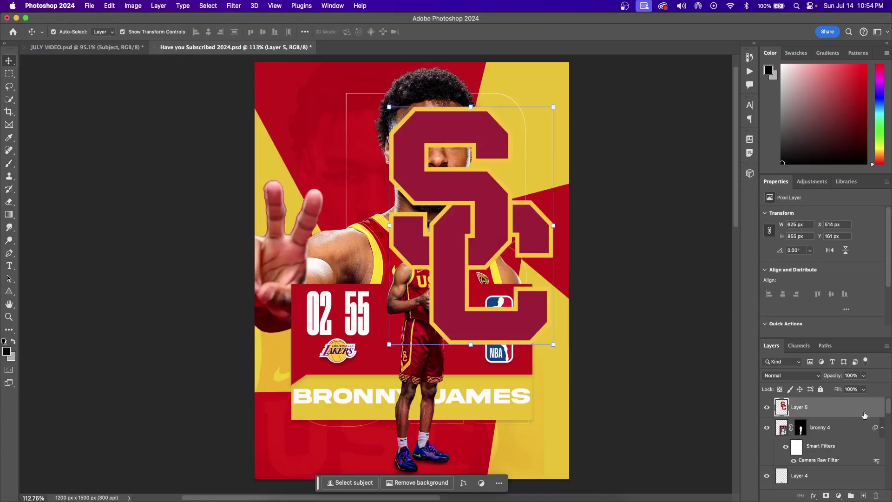
{"action": "left_click", "coordinate": [839, 496]}
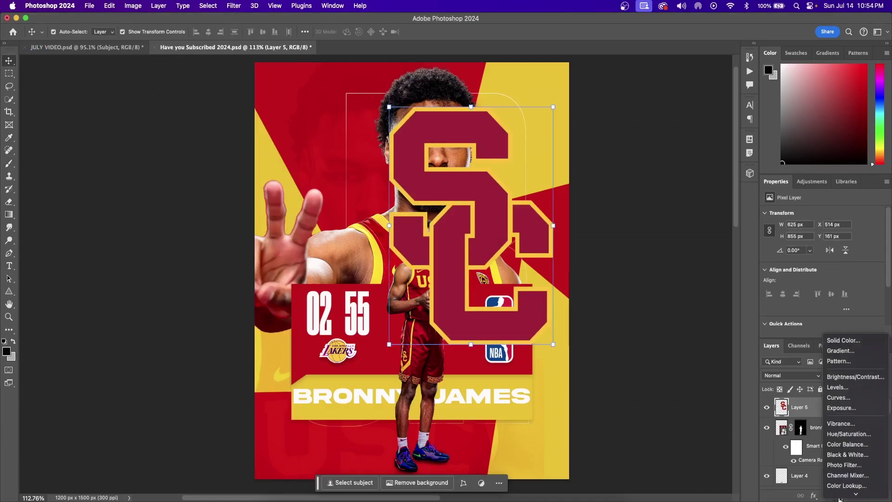
{"action": "left_click", "coordinate": [848, 492]}
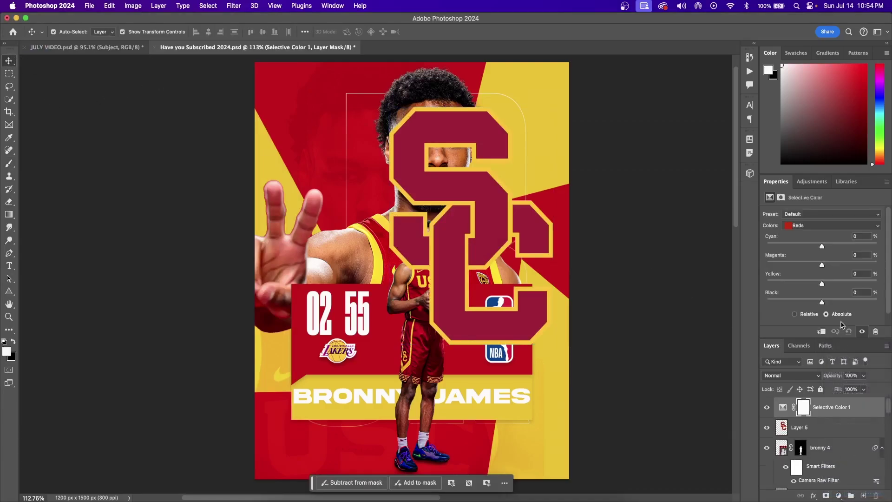
{"action": "left_click_drag", "start_coordinate": [823, 244], "coordinate": [774, 250]}
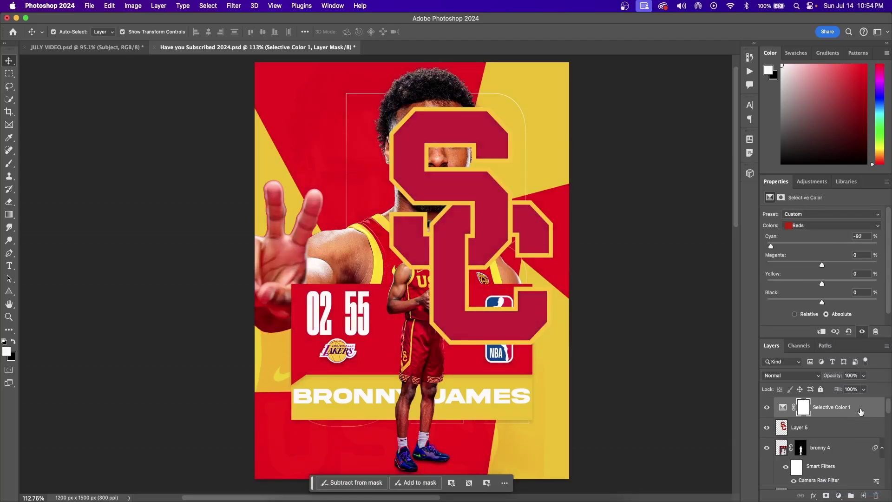
{"action": "left_click", "coordinate": [821, 331]}
{"action": "left_click_drag", "start_coordinate": [821, 266], "coordinate": [846, 263]}
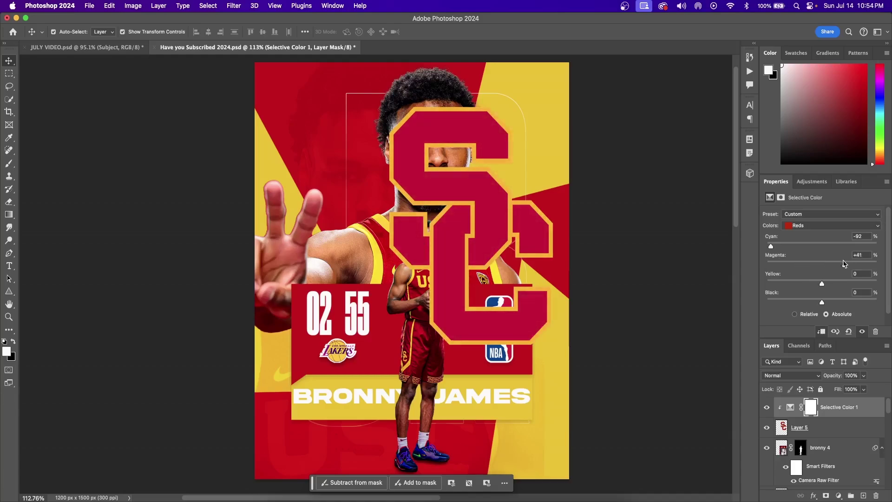
{"action": "scroll", "coordinate": [839, 278], "scroll_direction": "down", "scroll_amount": 1}
{"action": "left_click_drag", "start_coordinate": [831, 290], "coordinate": [838, 290]}
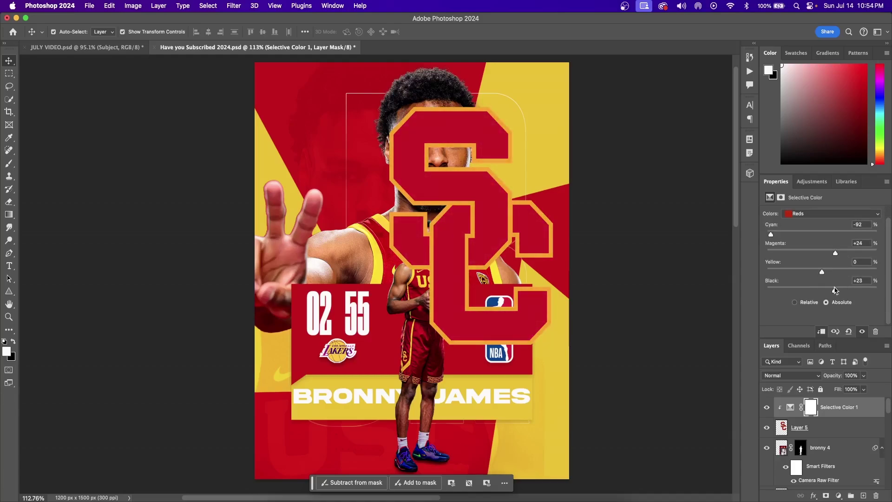
Scale the SC logo and its adjustment to about 69%, rotate them about -21.7° and place them over the poster's upper-right corner
{"action": "left_click", "coordinate": [857, 424]}
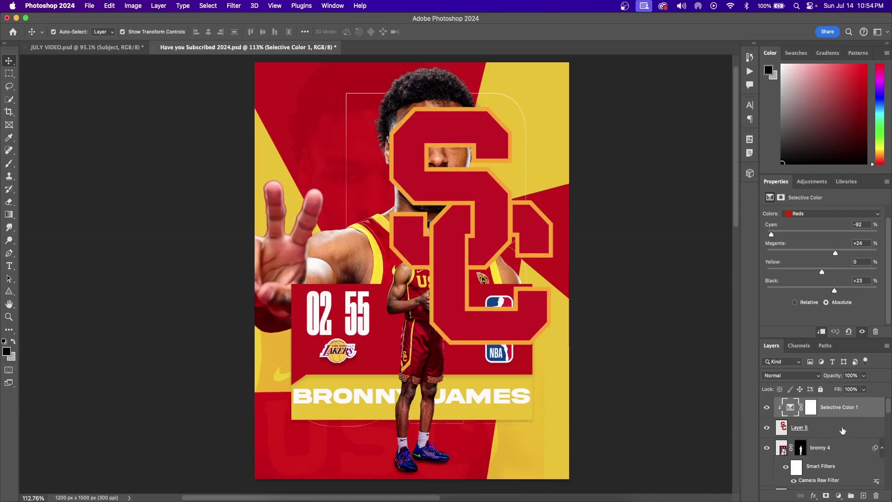
{"action": "left_click", "coordinate": [866, 410], "text": "shift"}
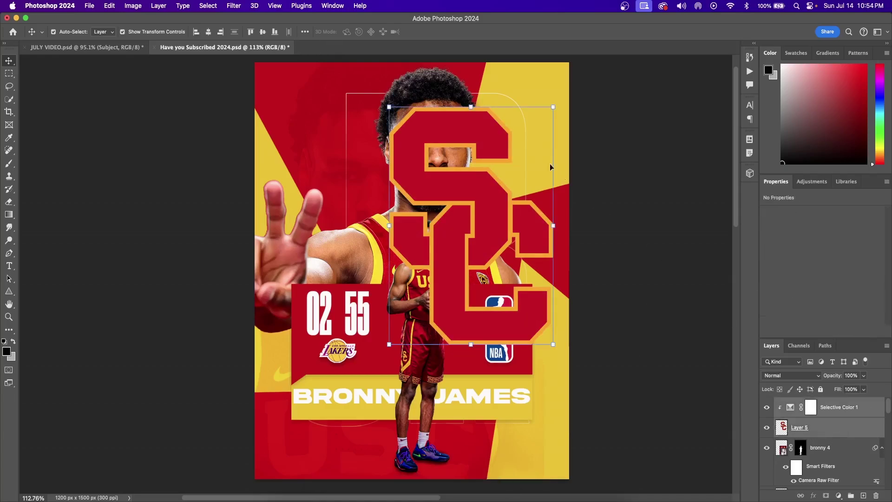
{"action": "left_click_drag", "start_coordinate": [553, 107], "coordinate": [503, 179]}
{"action": "left_click_drag", "start_coordinate": [471, 257], "coordinate": [604, 149]}
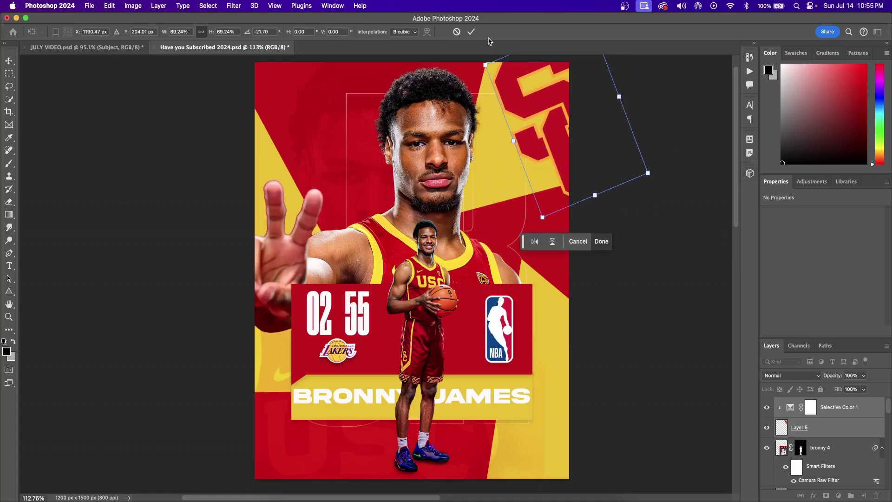
{"action": "left_click", "coordinate": [471, 32]}
Convert the SC logo and its Selective Color adjustment into one smart object and check it by toggling its visibility
{"action": "left_click", "coordinate": [233, 6]}
{"action": "left_click", "coordinate": [859, 408]}
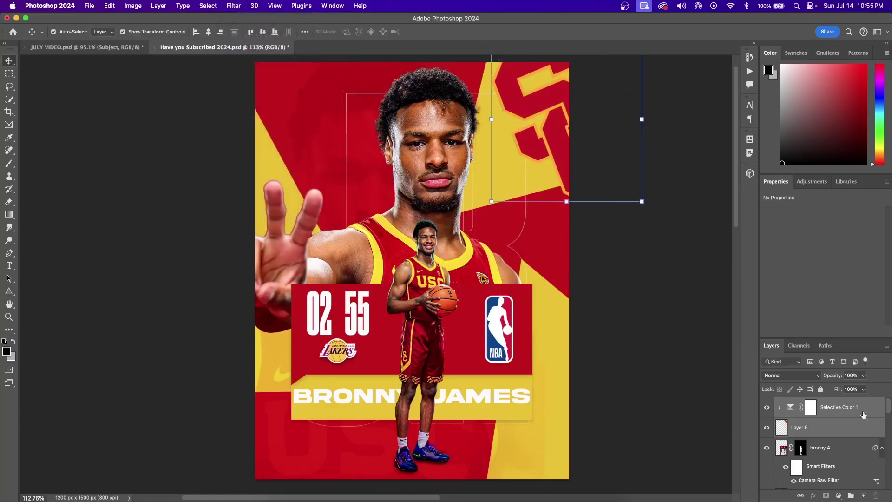
{"action": "right_click", "coordinate": [861, 426]}
{"action": "left_click", "coordinate": [843, 195]}
{"action": "left_click", "coordinate": [768, 409]}
{"action": "left_click", "coordinate": [767, 409]}
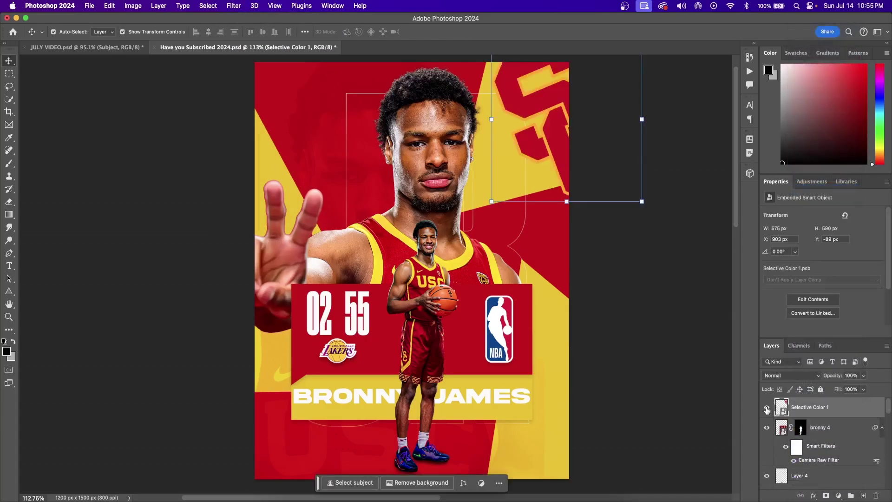
Apply a Motion Blur with a 61° angle and 26-pixel distance to the SC logo smart object
{"action": "left_click", "coordinate": [233, 5]}
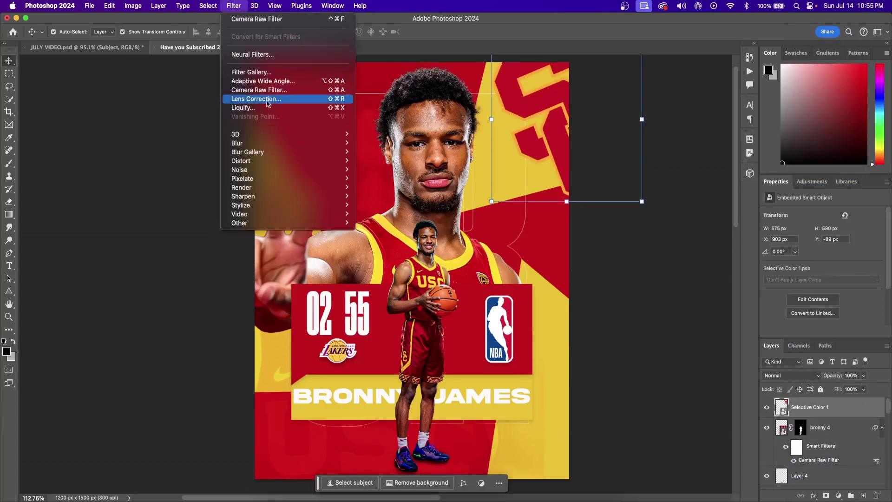
{"action": "mouse_move", "coordinate": [278, 143]}
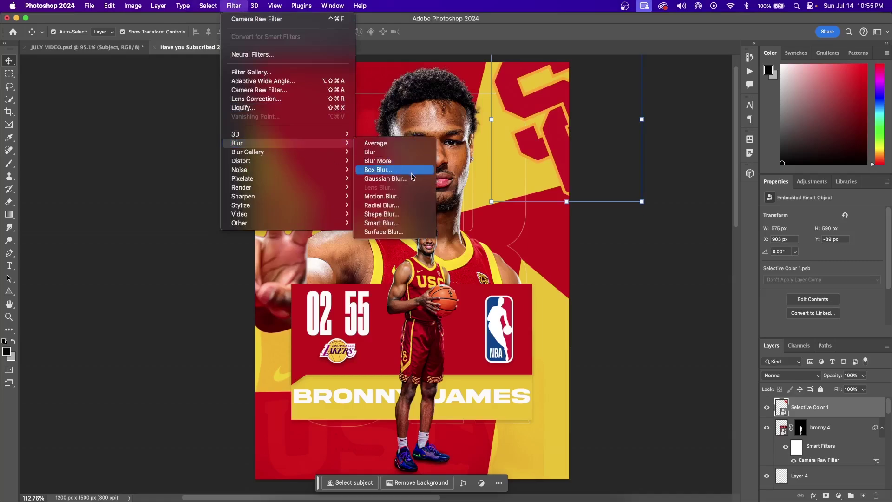
{"action": "left_click", "coordinate": [393, 197]}
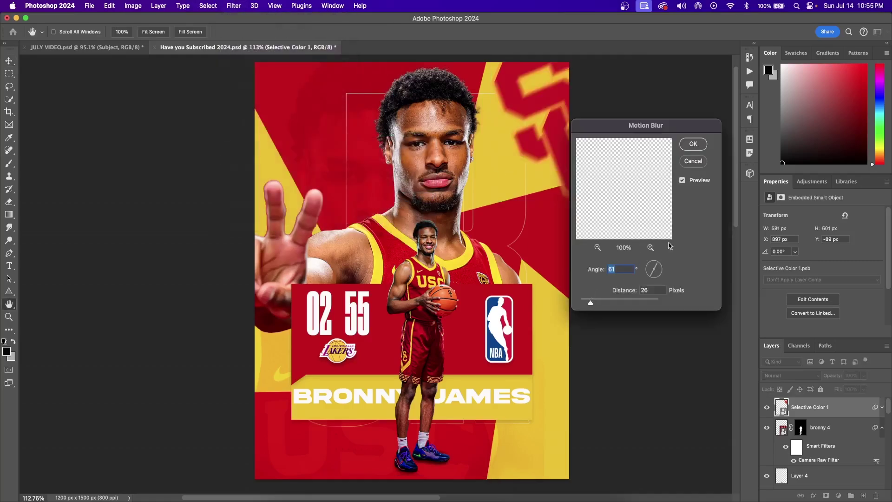
{"action": "left_click", "coordinate": [693, 144]}
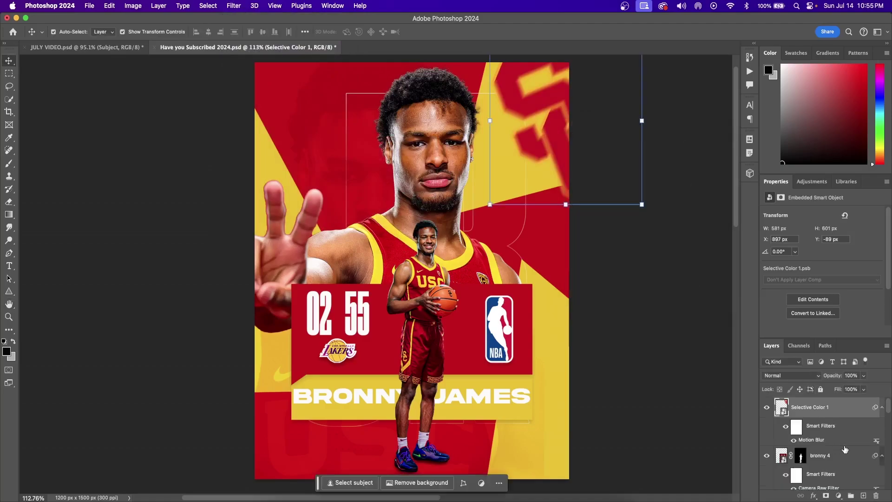
Duplicate the blurred SC logo, rotate the copy about 48.6° and place it over the poster's lower-right corner
{"action": "right_click", "coordinate": [849, 401]}
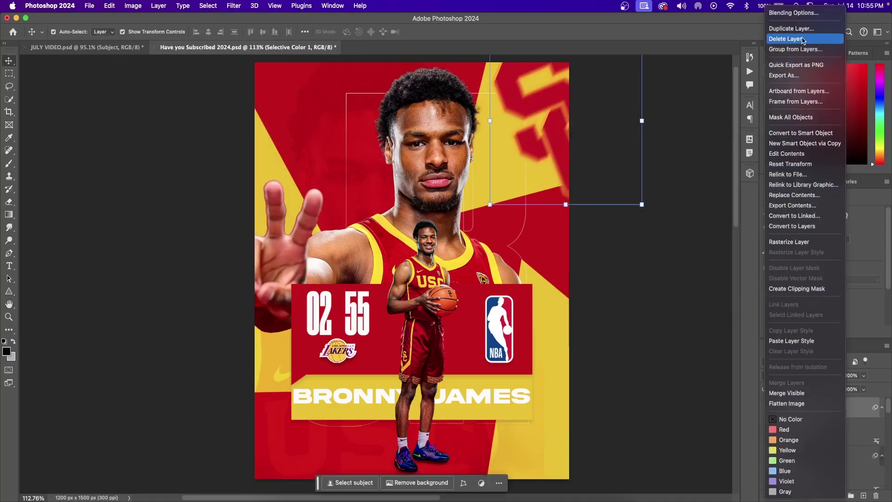
{"action": "left_click", "coordinate": [796, 28]}
{"action": "left_click", "coordinate": [437, 203]}
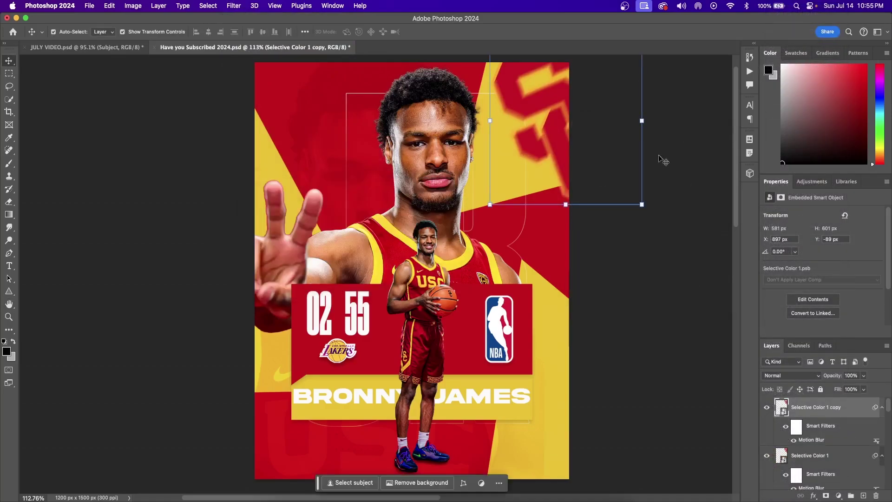
{"action": "key", "text": "ctrl+t"}
{"action": "left_click_drag", "start_coordinate": [565, 138], "coordinate": [610, 378]}
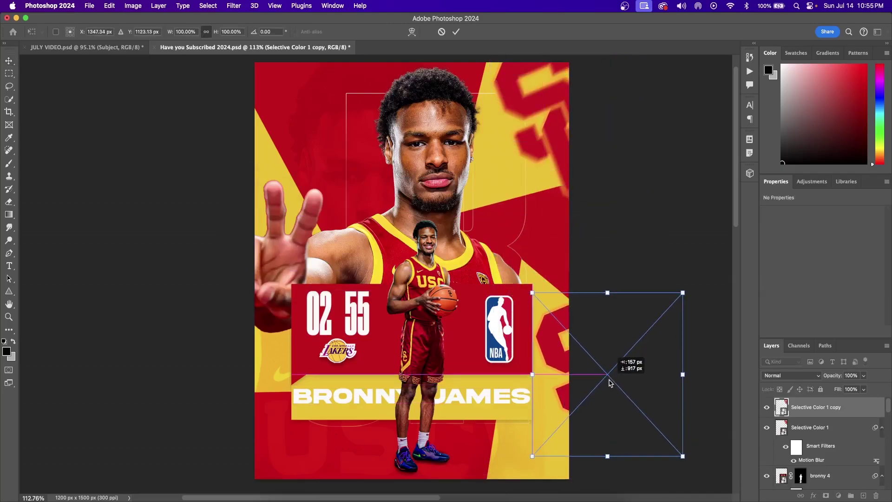
{"action": "left_click_drag", "start_coordinate": [688, 365], "coordinate": [690, 458]}
{"action": "left_click_drag", "start_coordinate": [676, 342], "coordinate": [621, 453]}
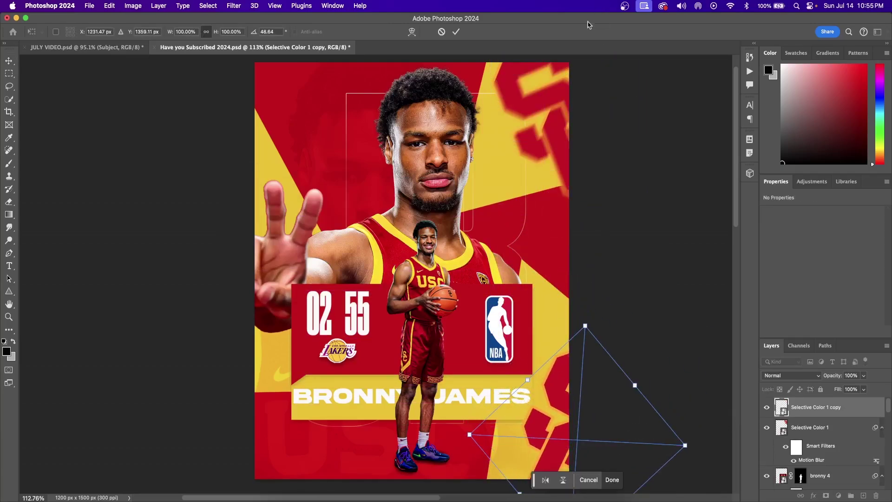
{"action": "left_click", "coordinate": [459, 32]}
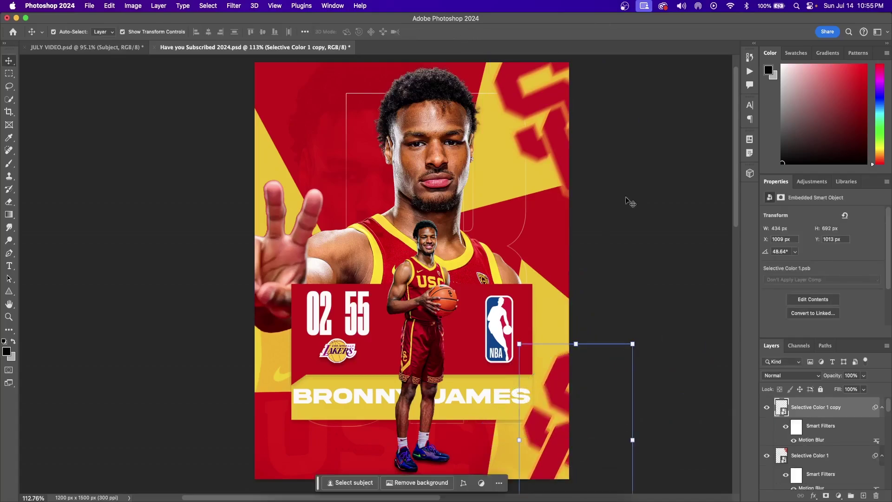
Duplicate the lower-right logo, shrink the copy to about 288 by 209 px, rotate it to about -33.6° and place it midway along the right edge
{"action": "right_click", "coordinate": [859, 408]}
{"action": "left_click", "coordinate": [818, 31]}
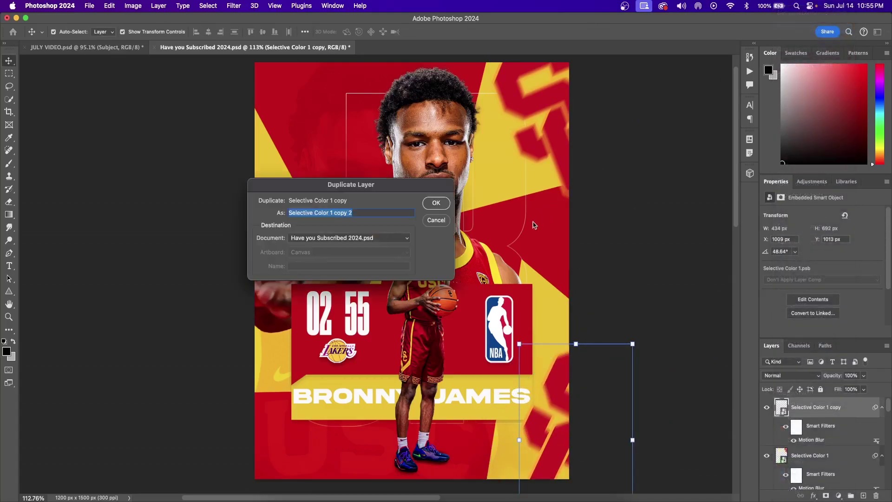
{"action": "left_click", "coordinate": [450, 204]}
{"action": "left_click_drag", "start_coordinate": [636, 342], "coordinate": [581, 174]}
{"action": "left_click_drag", "start_coordinate": [671, 229], "coordinate": [571, 267]}
{"action": "left_click_drag", "start_coordinate": [639, 235], "coordinate": [590, 303]}
{"action": "key", "text": "super+z"}
{"action": "key", "text": "super+z"}
{"action": "key", "text": "super+z"}
{"action": "key", "text": "super+z"}
{"action": "key", "text": "super+z"}
{"action": "key", "text": "super+shift+z"}
{"action": "key", "text": "super+shift+z"}
{"action": "left_click_drag", "start_coordinate": [633, 212], "coordinate": [595, 219]}
{"action": "key", "text": "Return"}
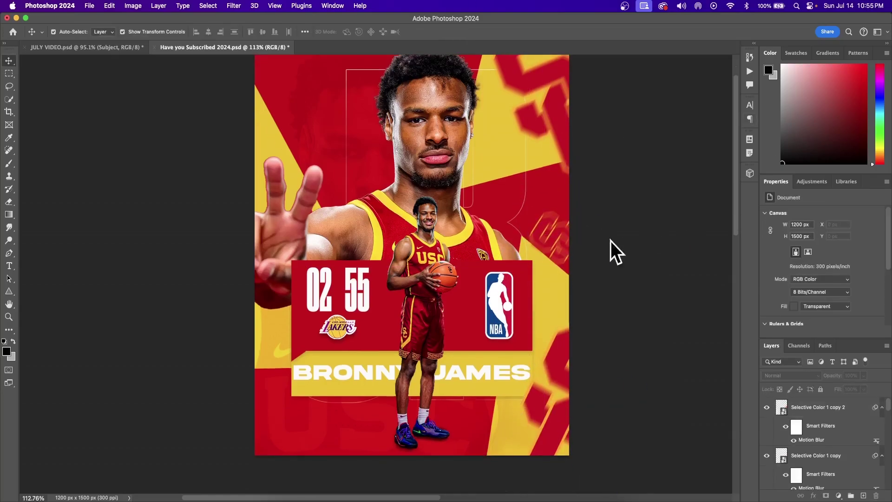
Duplicate the large lower-right SC logo and position the copy over the poster's upper-left corner
{"action": "right_click", "coordinate": [857, 453]}
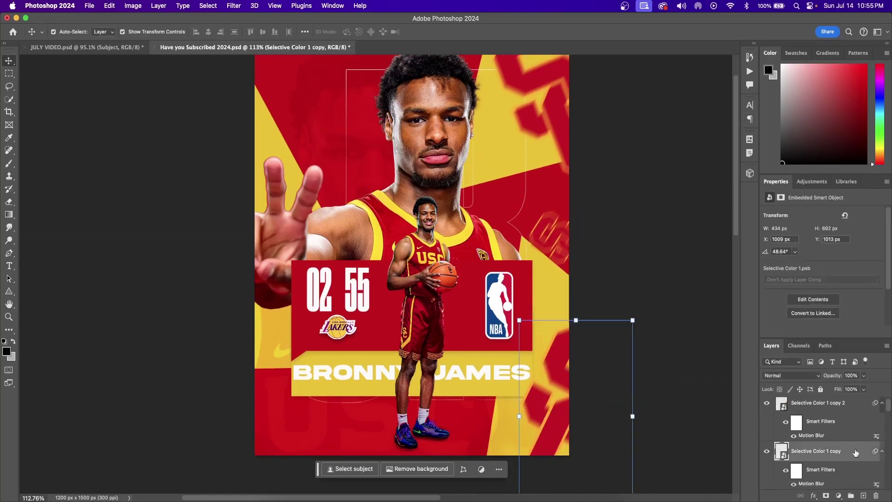
{"action": "left_click", "coordinate": [799, 56]}
{"action": "left_click", "coordinate": [437, 204]}
{"action": "key", "text": "z"}
{"action": "mouse_move", "coordinate": [628, 261]}
{"action": "left_mouse_down"}
{"action": "mouse_move", "coordinate": [679, 263]}
{"action": "mouse_move", "coordinate": [613, 263]}
{"action": "left_mouse_up"}
{"action": "left_click_drag", "start_coordinate": [630, 317], "coordinate": [711, 261]}
{"action": "left_click_drag", "start_coordinate": [669, 404], "coordinate": [312, 76]}
{"action": "key", "text": "Return"}
Duplicate the lower-right SC logo once more and transform the copy to fit the poster's lower-left corner
{"action": "left_click", "coordinate": [632, 284]}
{"action": "left_click", "coordinate": [553, 390]}
{"action": "right_click", "coordinate": [856, 451]}
{"action": "left_click", "coordinate": [808, 29]}
{"action": "left_click", "coordinate": [435, 203]}
{"action": "key", "text": "super+t"}
{"action": "left_click_drag", "start_coordinate": [621, 400], "coordinate": [326, 288]}
{"action": "left_click_drag", "start_coordinate": [288, 223], "coordinate": [258, 397]}
{"action": "key", "text": "Return"}
{"action": "left_click", "coordinate": [613, 264]}
Stamp all visible layers into a new merged layer above the topmost SC logo copy
{"action": "key", "text": "z"}
{"action": "mouse_move", "coordinate": [651, 258]}
{"action": "left_mouse_down"}
{"action": "mouse_move", "coordinate": [632, 257]}
{"action": "mouse_move", "coordinate": [647, 258]}
{"action": "left_mouse_up"}
{"action": "scroll", "coordinate": [846, 421], "scroll_direction": "up", "scroll_amount": 2}
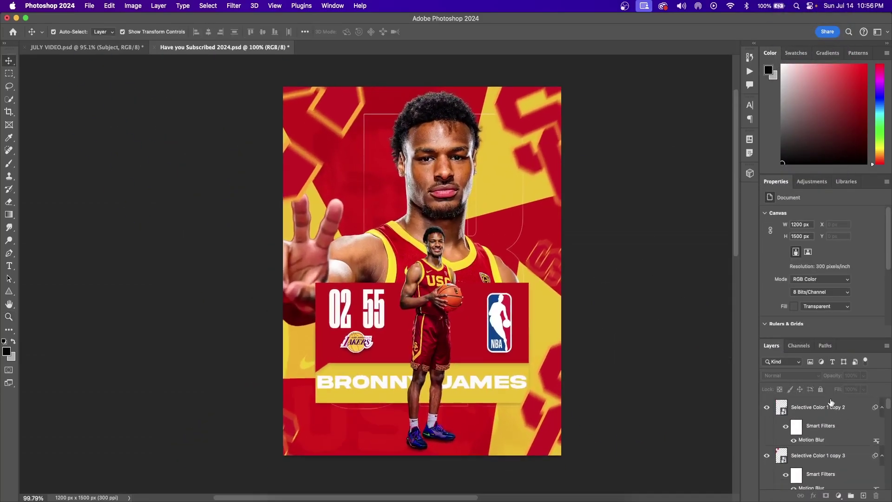
{"action": "left_click", "coordinate": [831, 408]}
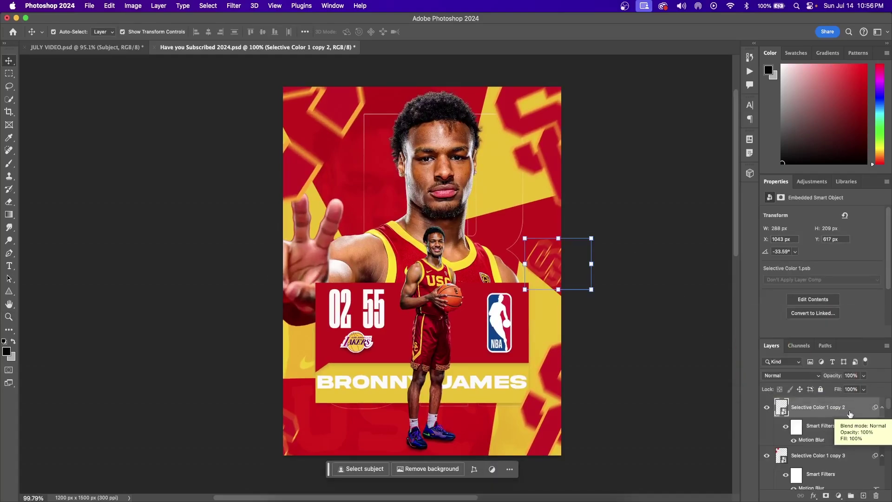
{"action": "key", "text": "super+alt+shift+e"}
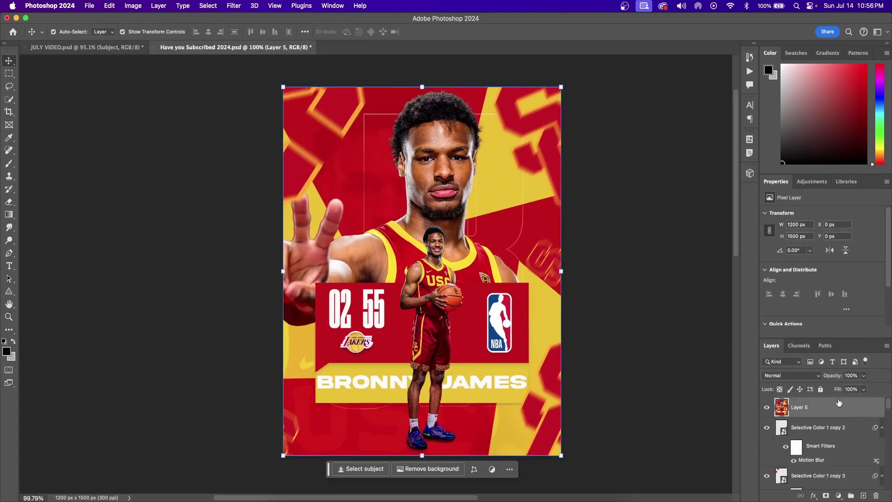
Grade the merged layer in the Camera Raw Filter with Contrast +12, Highlights -25 and Clarity +14
{"action": "left_click", "coordinate": [235, 5]}
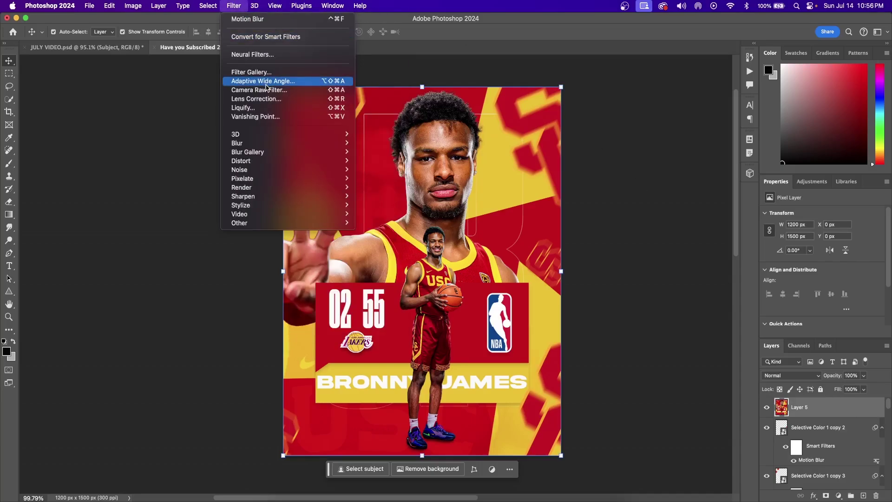
{"action": "left_click", "coordinate": [265, 97]}
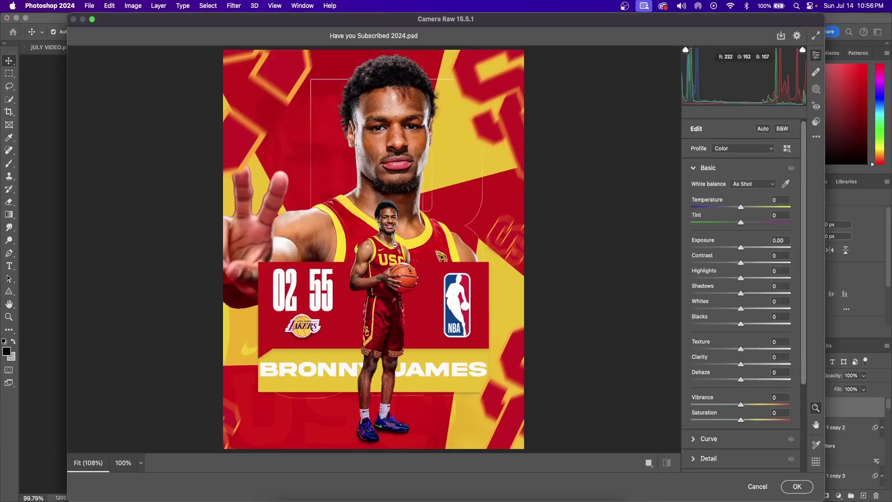
{"action": "left_click_drag", "start_coordinate": [742, 367], "coordinate": [749, 368]}
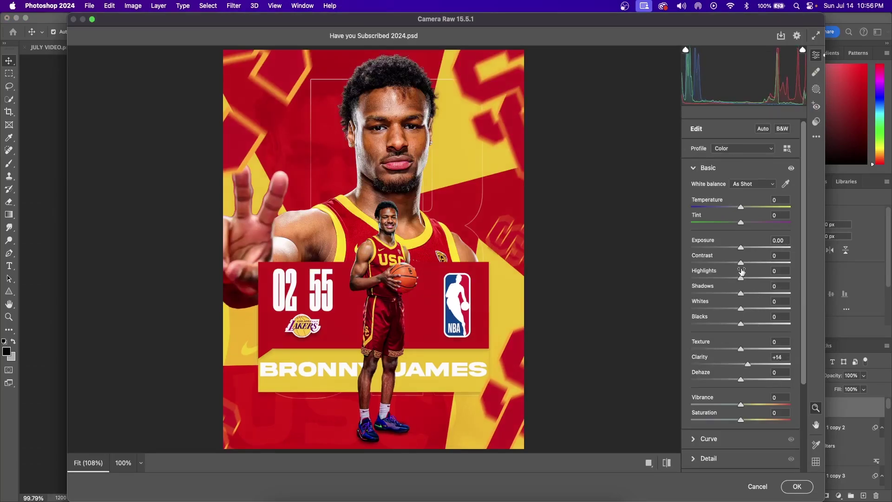
{"action": "mouse_move", "coordinate": [741, 279]}
{"action": "left_mouse_down"}
{"action": "mouse_move", "coordinate": [728, 279]}
{"action": "mouse_move", "coordinate": [747, 264]}
{"action": "left_mouse_up"}
{"action": "scroll", "coordinate": [743, 367], "scroll_direction": "down", "scroll_amount": 3}
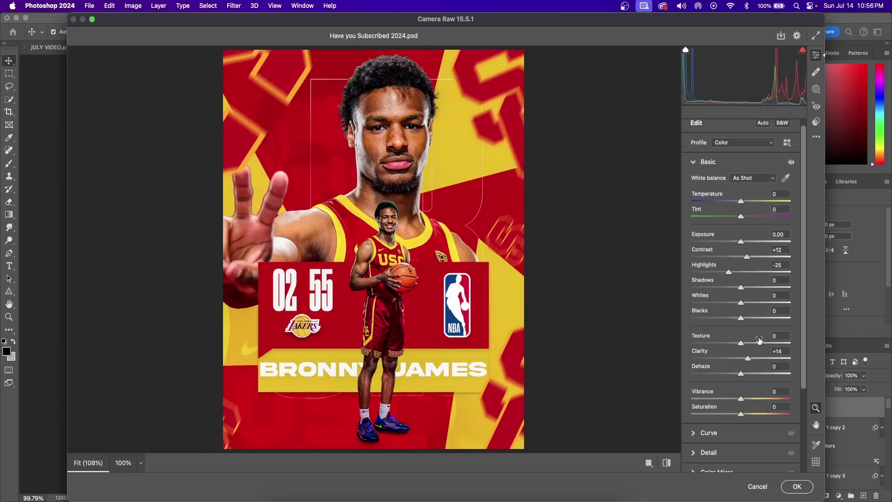
{"action": "left_click_drag", "start_coordinate": [742, 368], "coordinate": [734, 352]}
Expand the Camera Raw Optics settings to reach the Distortion and Vignette controls
{"action": "scroll", "coordinate": [746, 372], "scroll_direction": "down", "scroll_amount": 6}
{"action": "left_click", "coordinate": [692, 444]}
{"action": "left_click", "coordinate": [693, 266]}
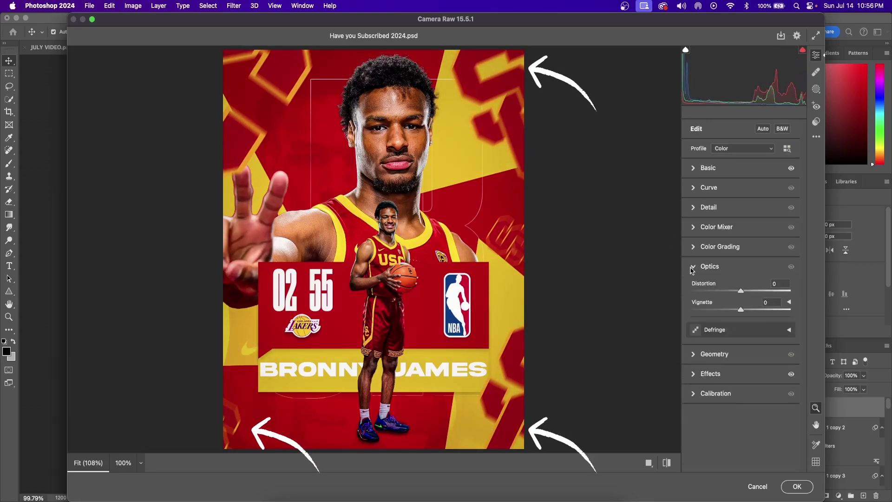